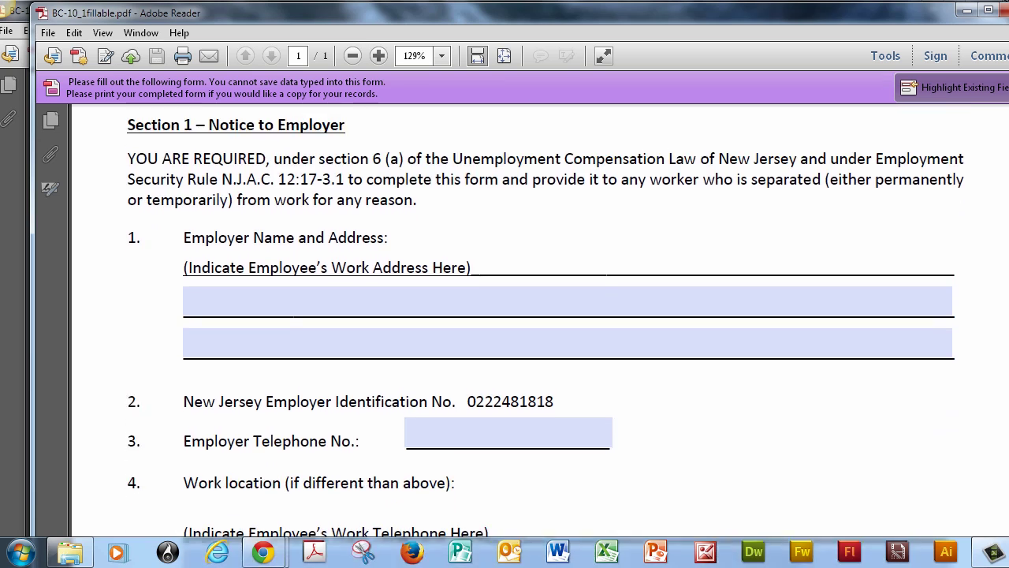
{"action": "scroll", "coordinate": [541, 331], "scroll_direction": "down", "scroll_amount": 4}
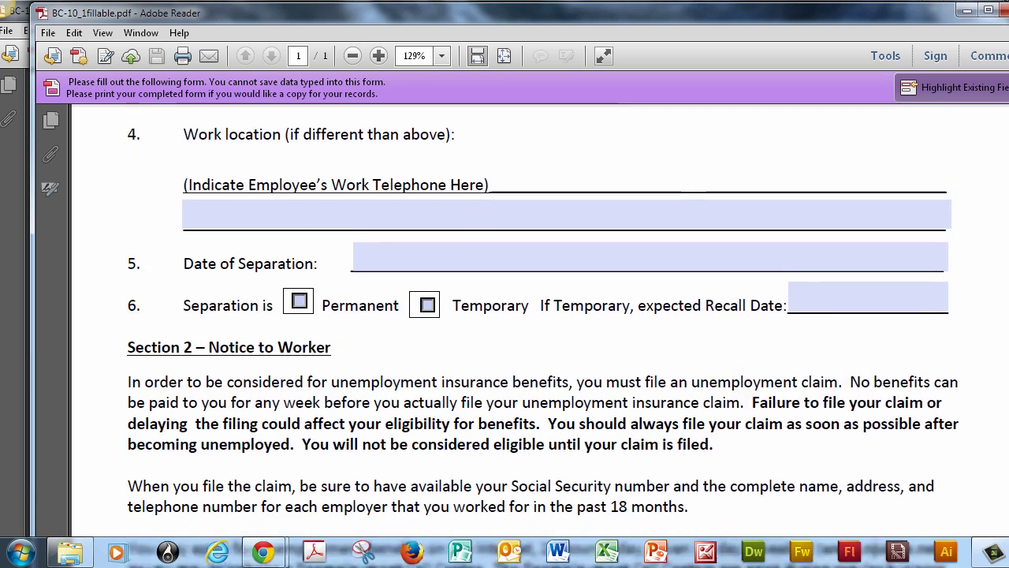
{"action": "scroll", "coordinate": [541, 331], "scroll_direction": "up", "scroll_amount": 5}
{"action": "scroll", "coordinate": [932, 150], "scroll_direction": "up", "scroll_amount": 8}
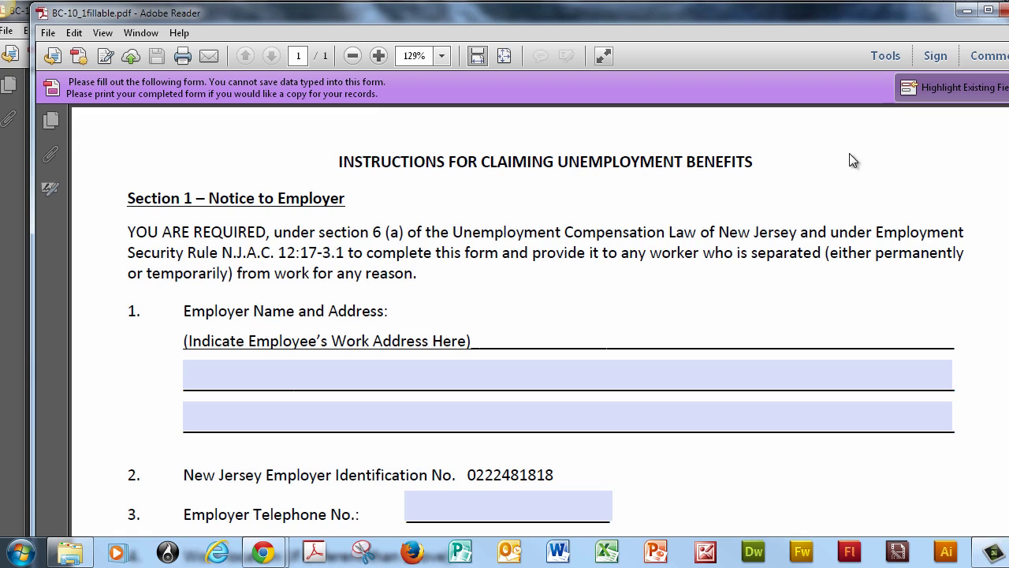
Launch Adobe LiveCycle Designer ES2 from the installed programs
{"action": "left_click", "coordinate": [22, 553]}
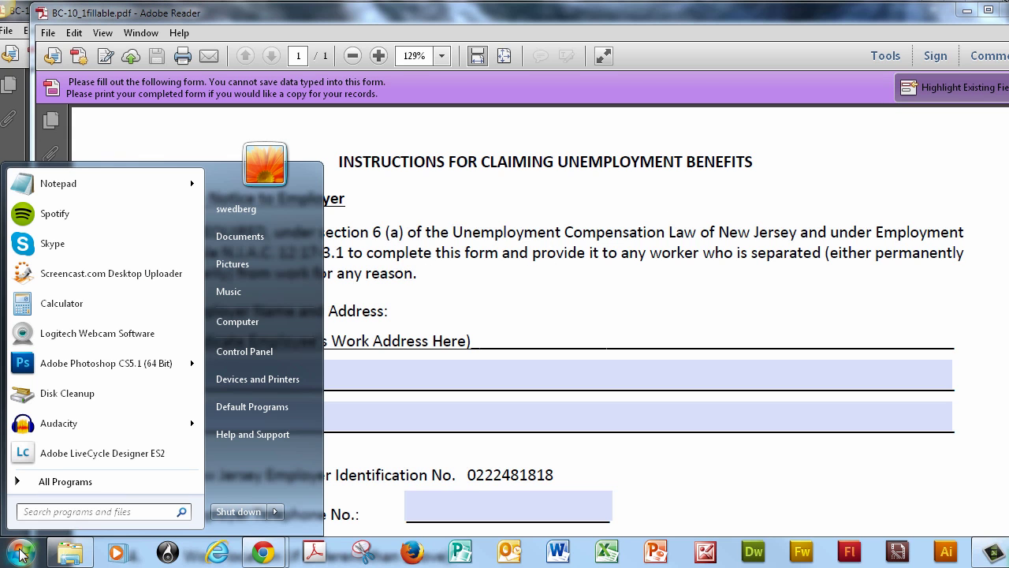
{"action": "left_click", "coordinate": [53, 482]}
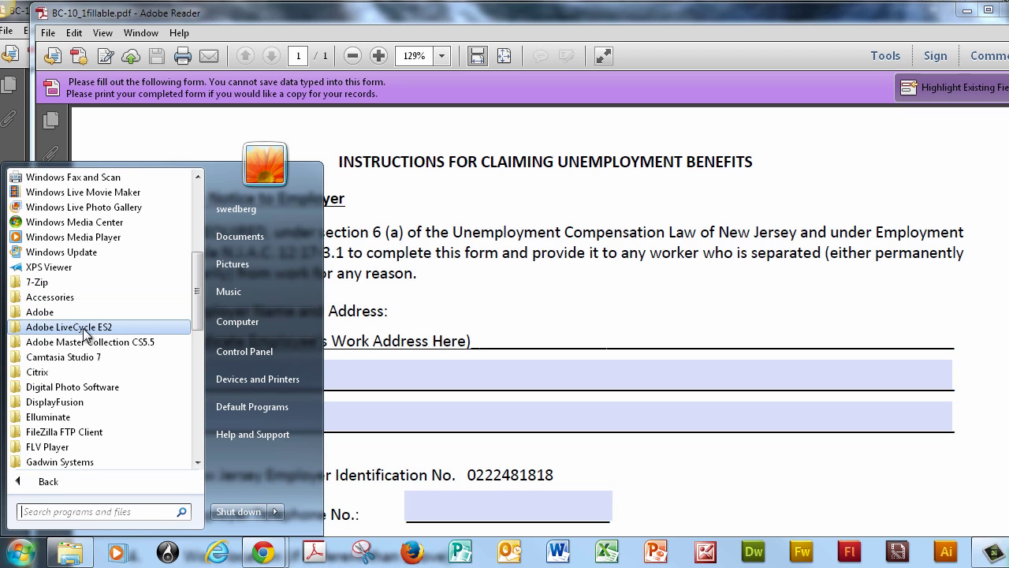
{"action": "left_click", "coordinate": [40, 326]}
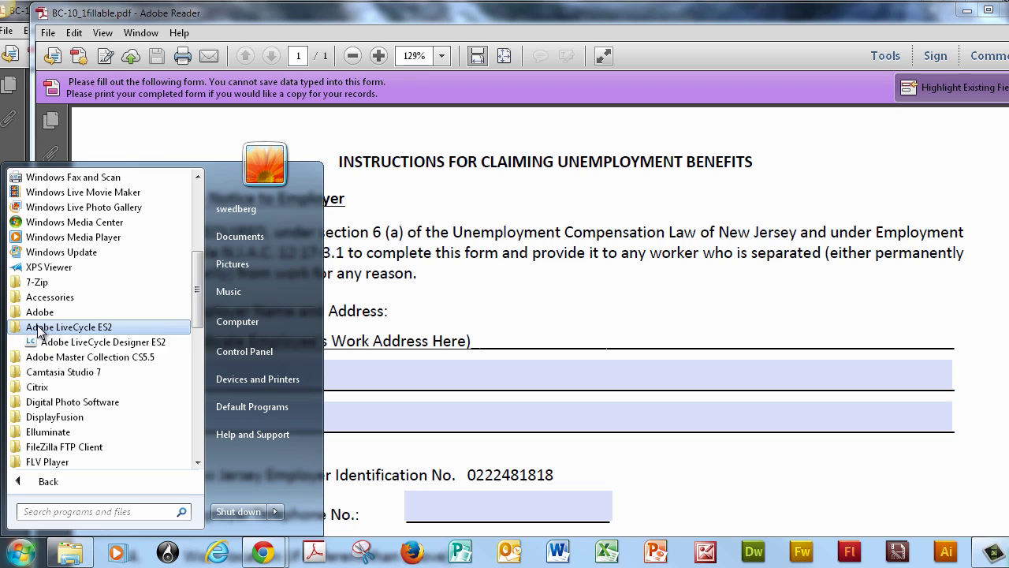
{"action": "left_click", "coordinate": [64, 342]}
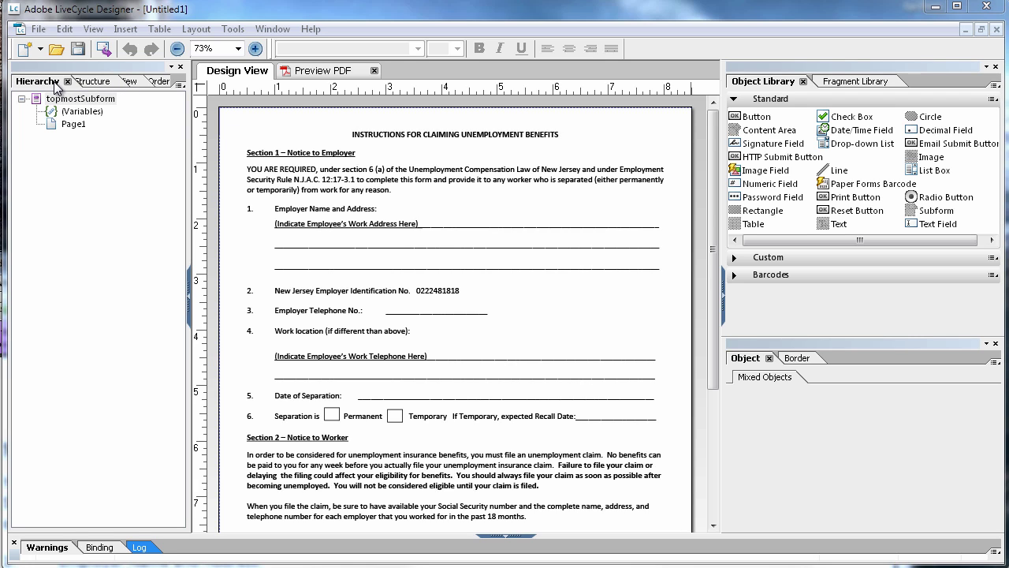
Show the Tab Order palette, dismiss its tips and hints, and close the palette group to enlarge the design area
{"action": "left_click", "coordinate": [157, 82]}
{"action": "left_click_drag", "start_coordinate": [379, 99], "coordinate": [376, 56]}
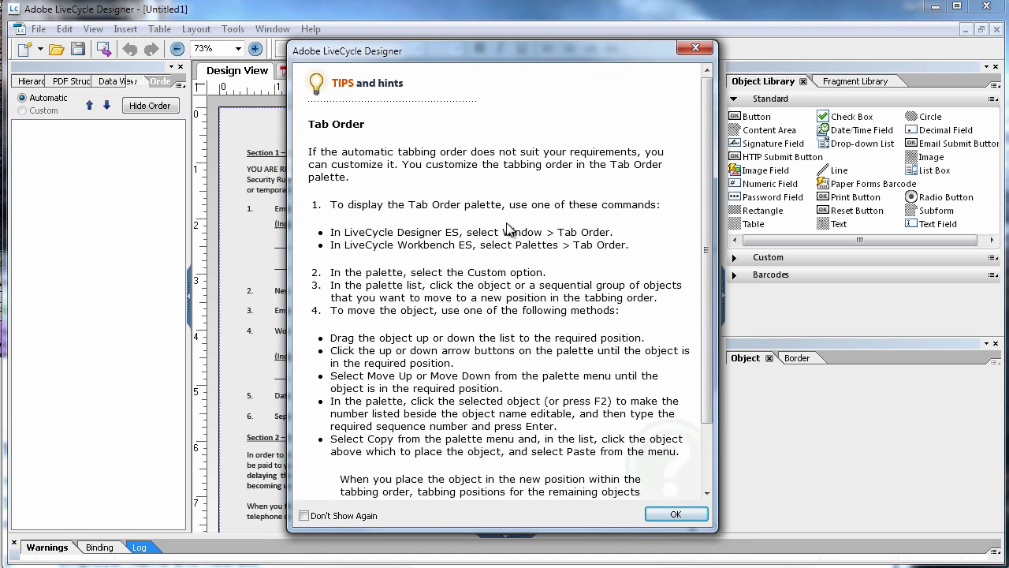
{"action": "left_click", "coordinate": [676, 514]}
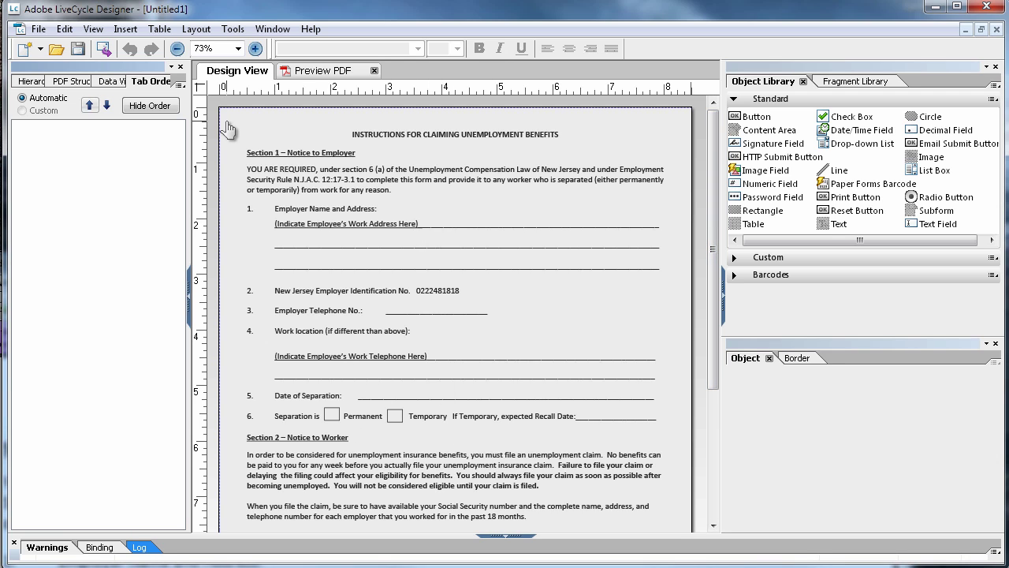
{"action": "left_click", "coordinate": [180, 66]}
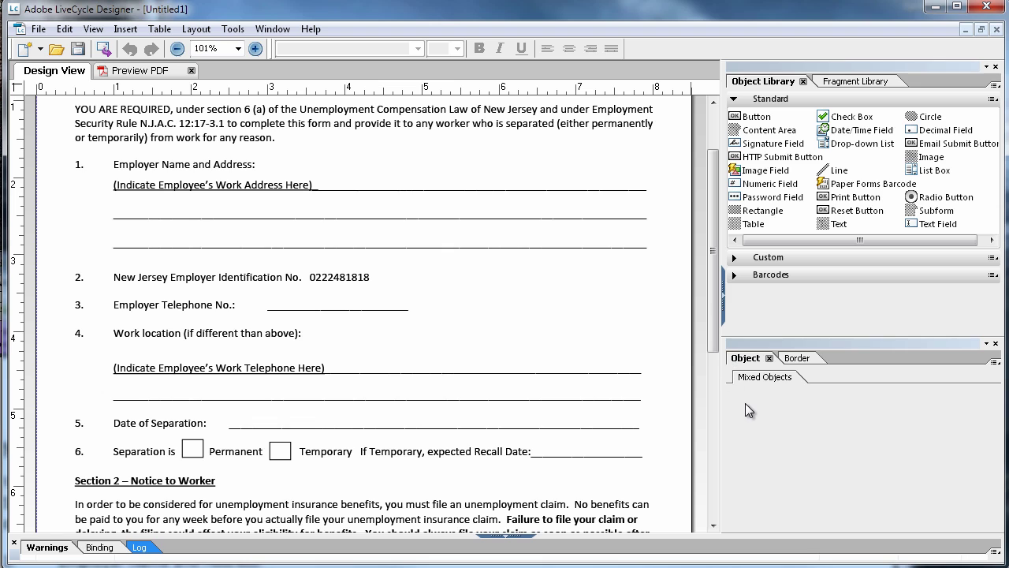
Look over the imported form and preview it as a PDF to check for fillable fields, returning to the design
{"action": "left_click_drag", "start_coordinate": [718, 296], "coordinate": [712, 244]}
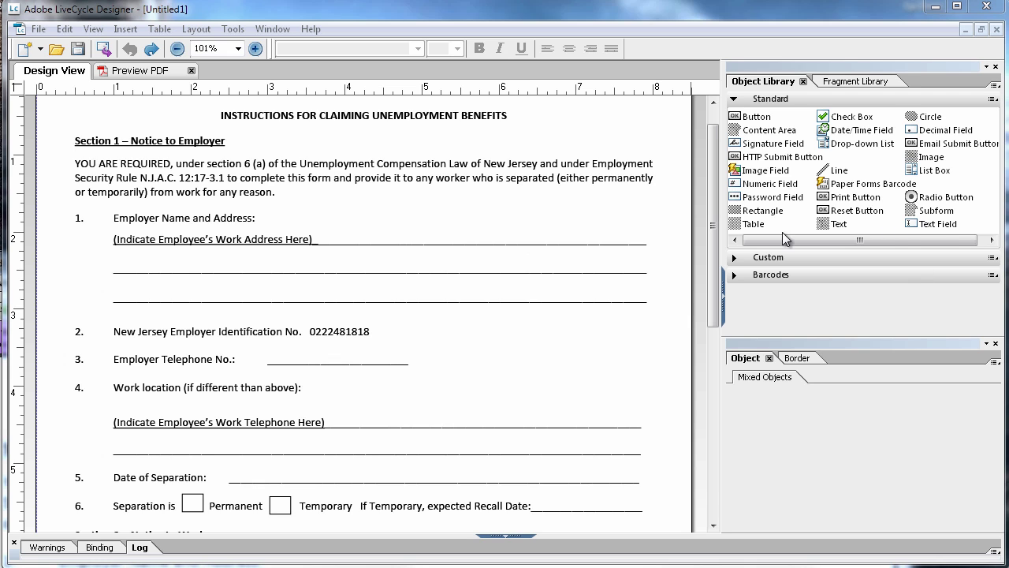
{"action": "left_click_drag", "start_coordinate": [713, 249], "coordinate": [706, 304]}
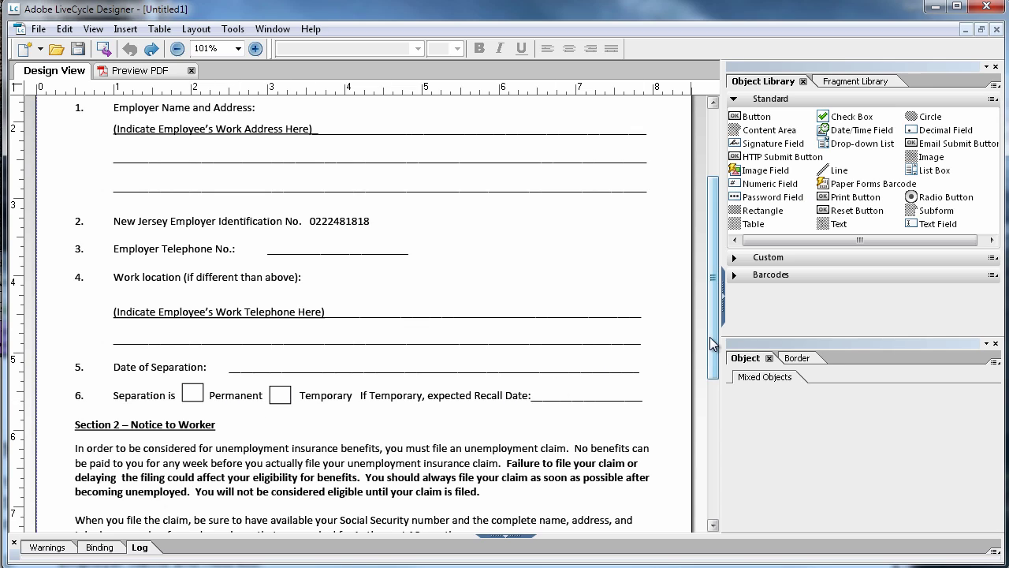
{"action": "left_click_drag", "start_coordinate": [713, 345], "coordinate": [720, 229]}
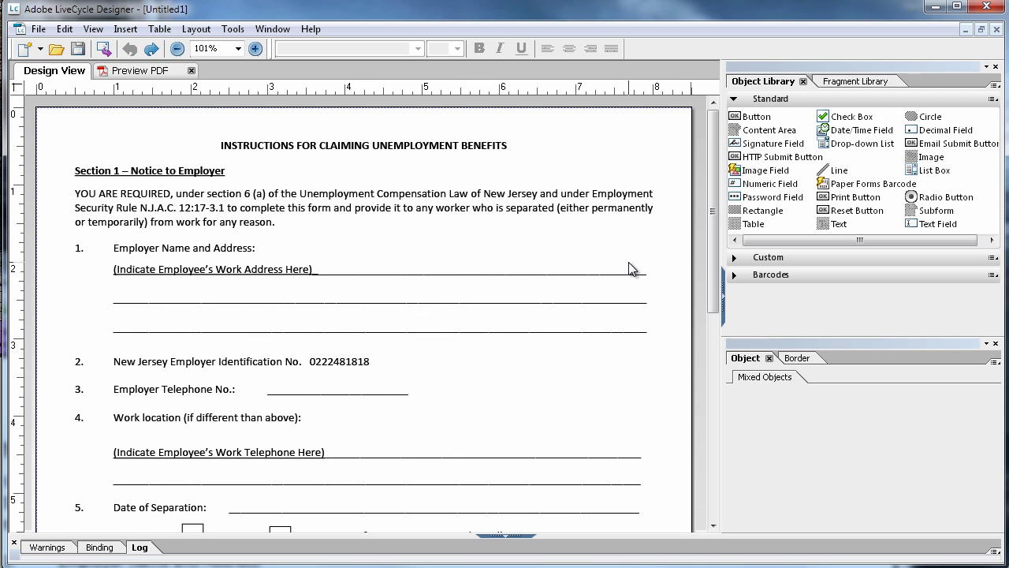
{"action": "left_click", "coordinate": [130, 74]}
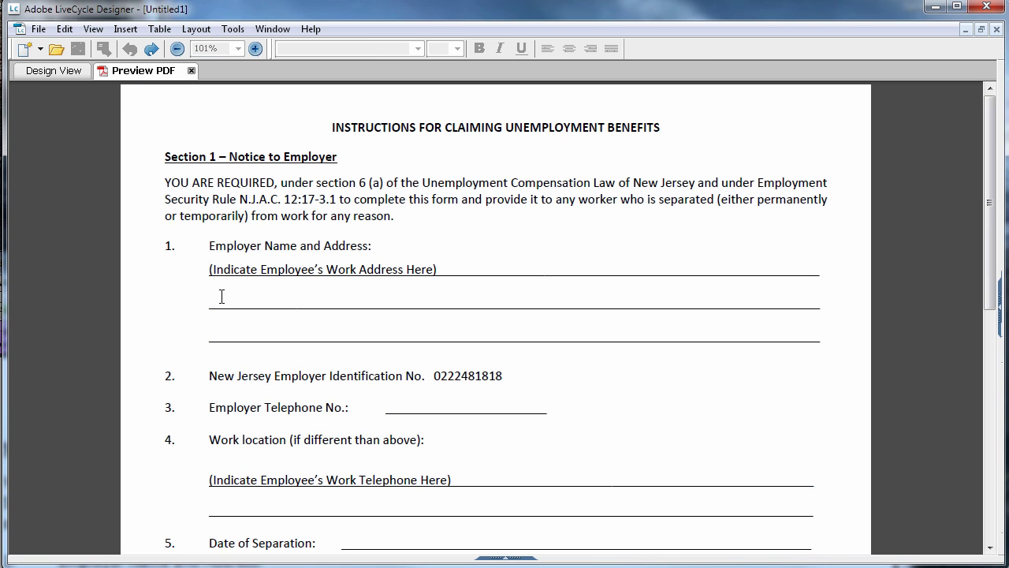
{"action": "left_click", "coordinate": [57, 72]}
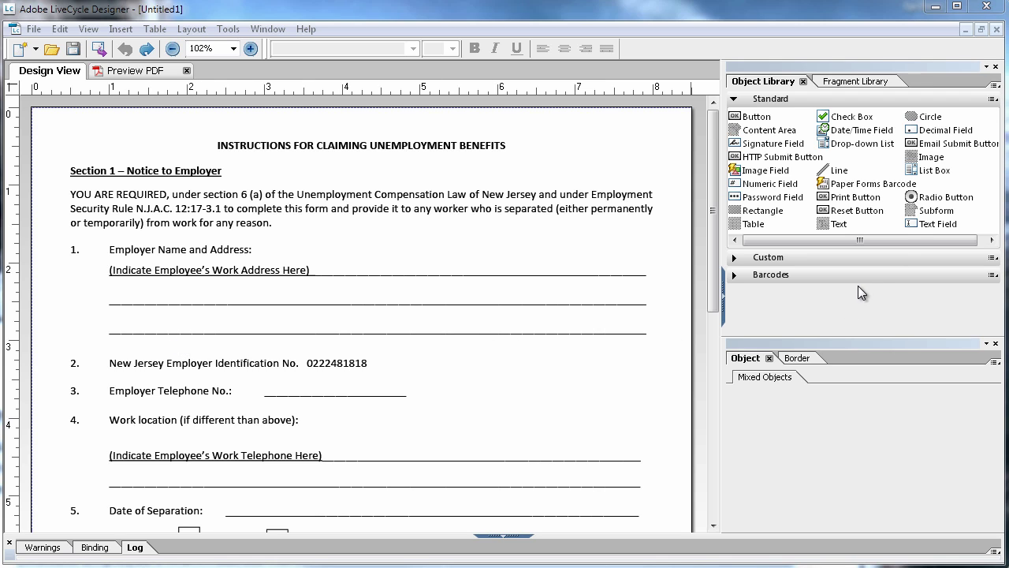
Draw a text field over the first blank line below the Employee's Work Address prompt and set its appearance to None
{"action": "left_click", "coordinate": [929, 225]}
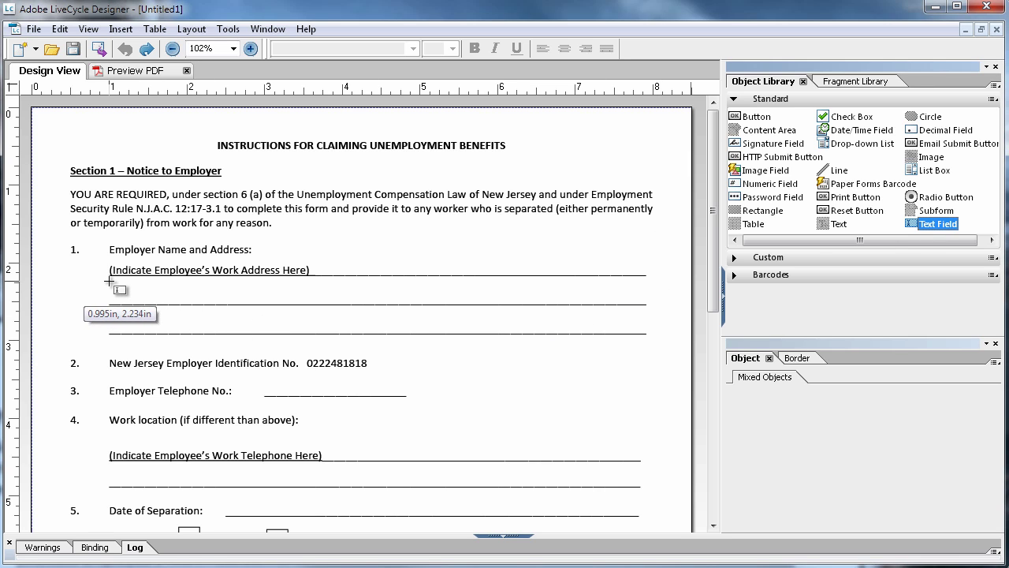
{"action": "left_click_drag", "start_coordinate": [109, 279], "coordinate": [647, 306]}
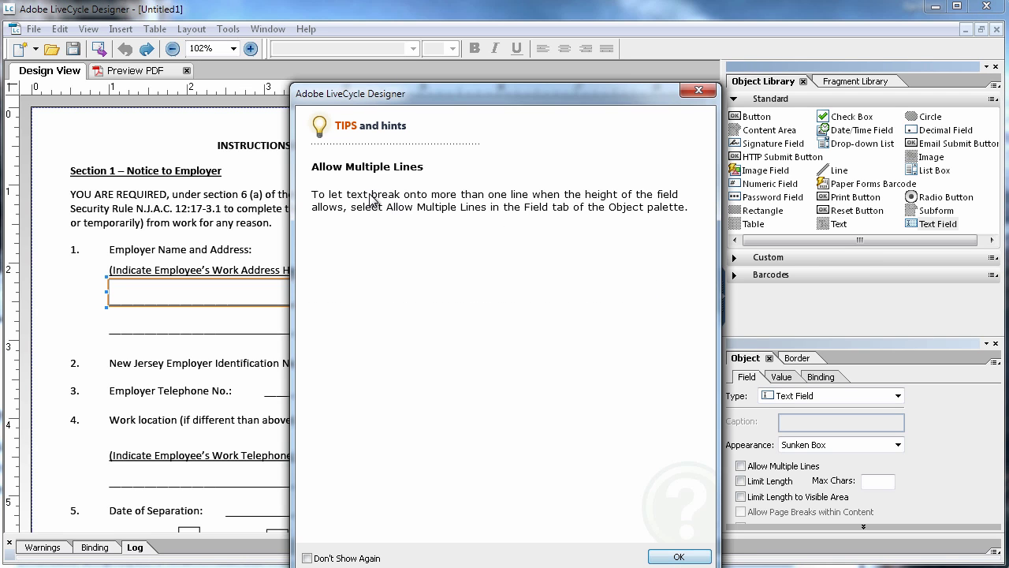
{"action": "left_click_drag", "start_coordinate": [375, 93], "coordinate": [376, 64]}
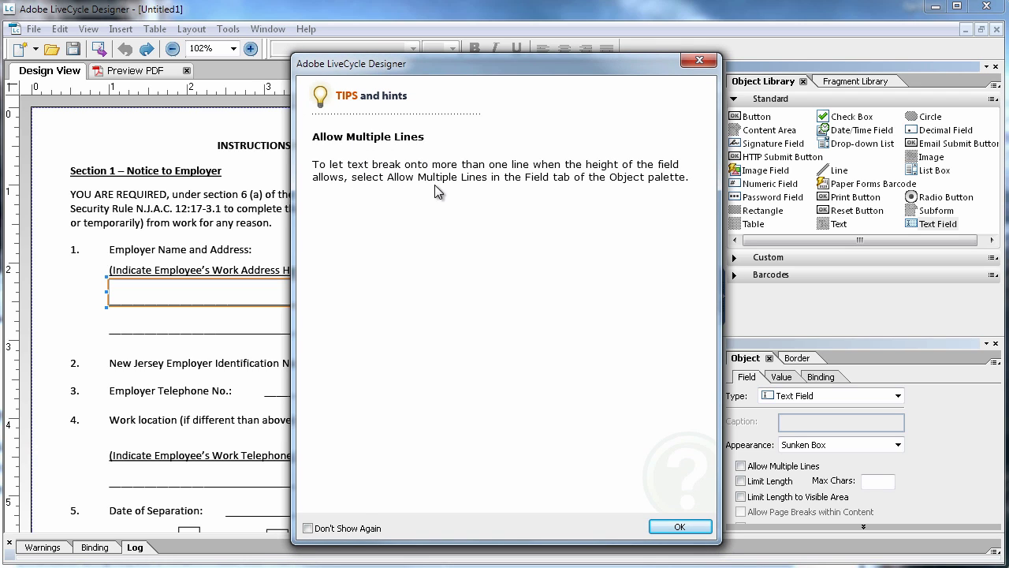
{"action": "left_click", "coordinate": [680, 527]}
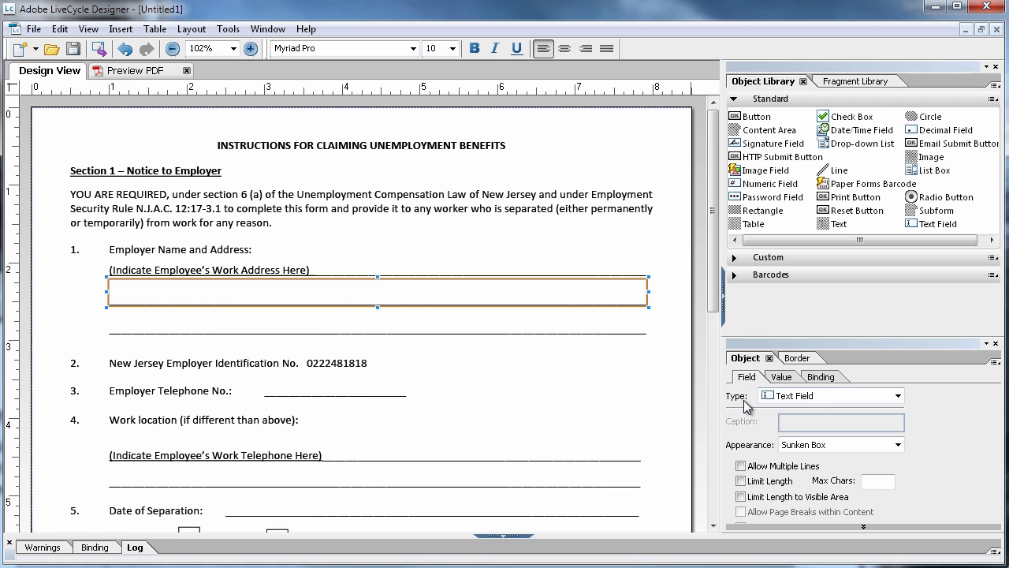
{"action": "left_click", "coordinate": [898, 445]}
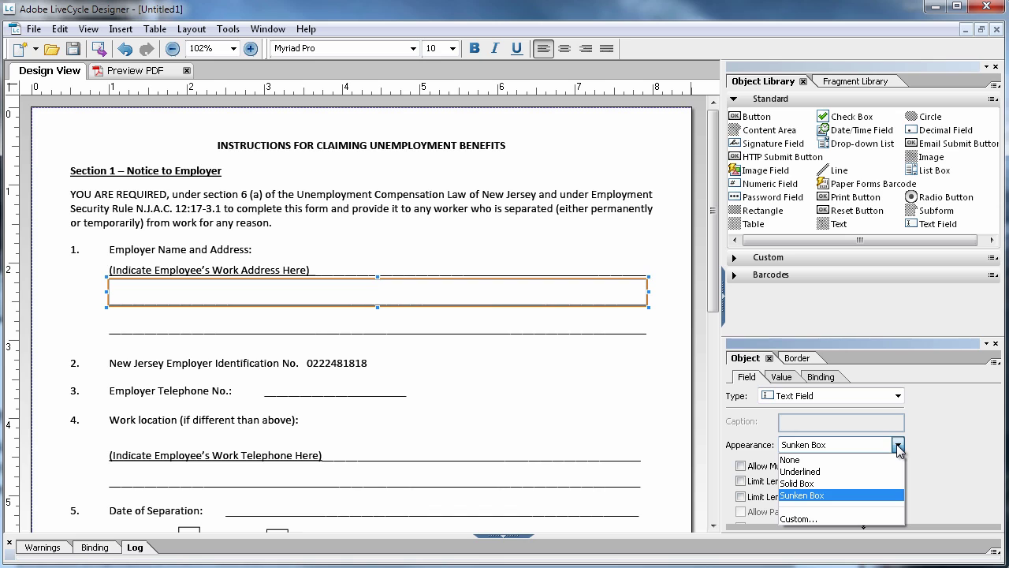
{"action": "left_click", "coordinate": [883, 460]}
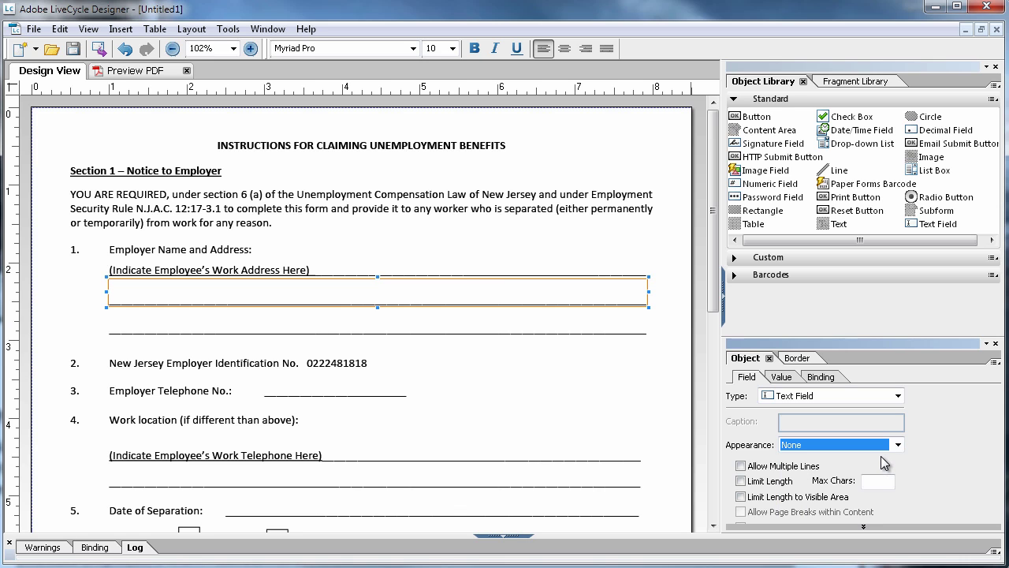
Test the new text field in the PDF preview by entering "Font size here", and return to the design
{"action": "left_click", "coordinate": [136, 71]}
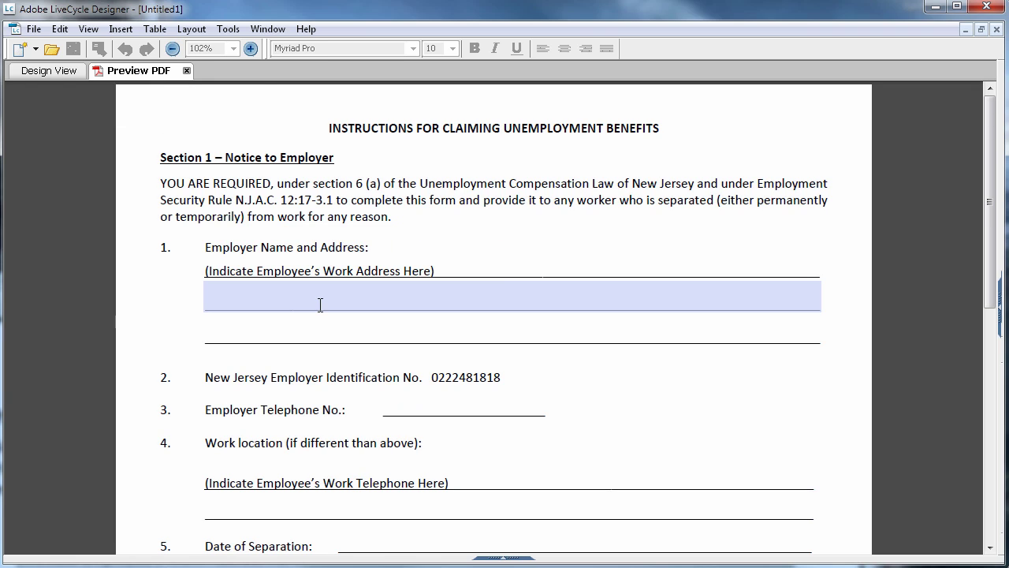
{"action": "left_click", "coordinate": [320, 305]}
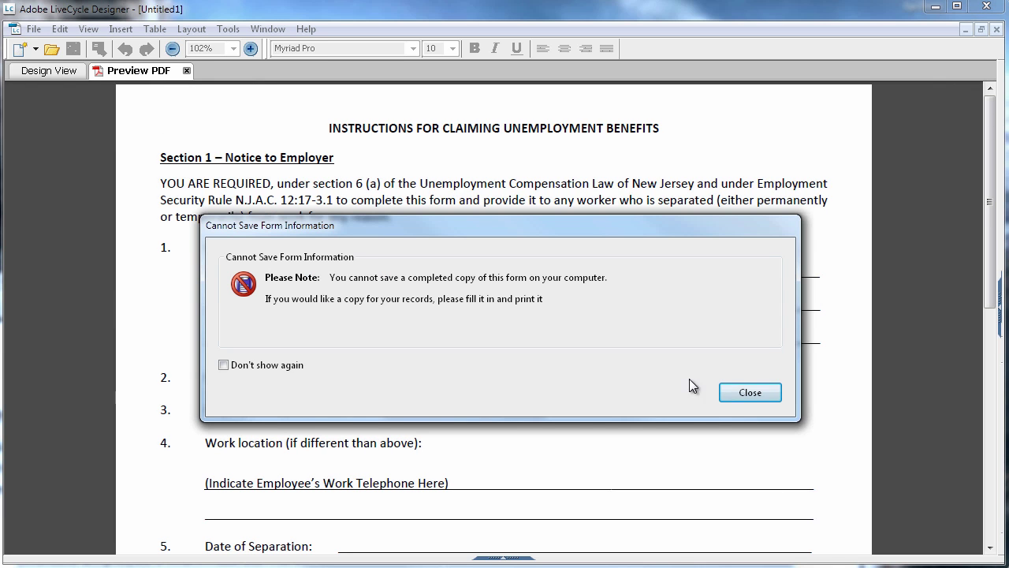
{"action": "left_click", "coordinate": [754, 392]}
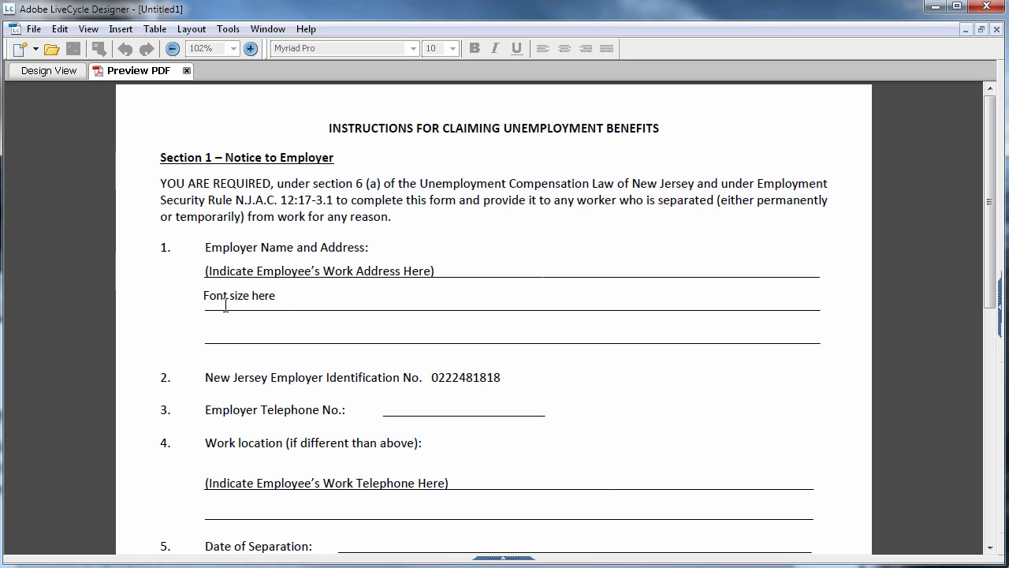
{"action": "left_click", "coordinate": [52, 72]}
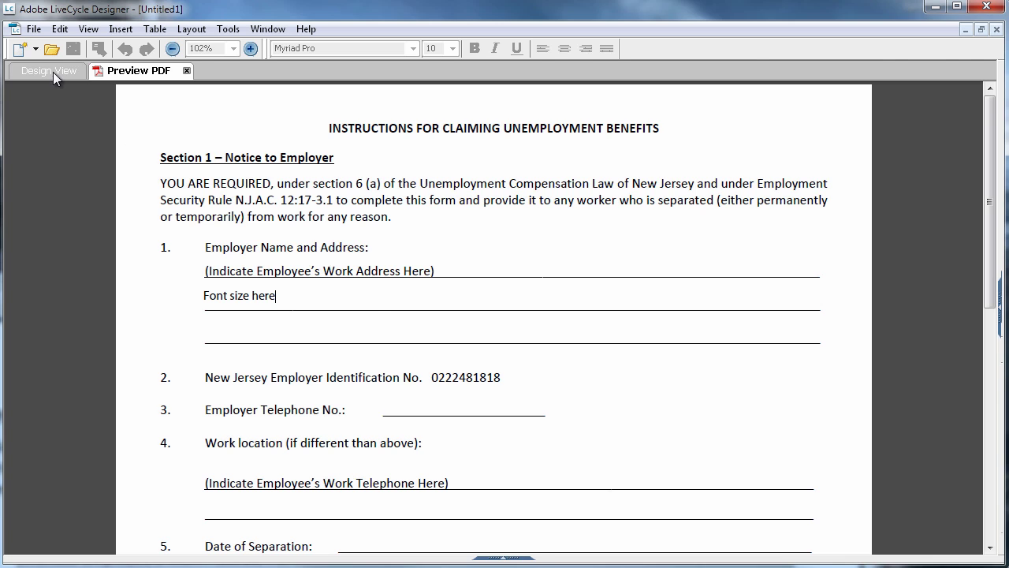
Move the address text field slightly lower and test it in the PDF preview with "Font size test", suppressing the save notice
{"action": "left_click_drag", "start_coordinate": [318, 279], "coordinate": [321, 290]}
{"action": "left_click", "coordinate": [135, 72]}
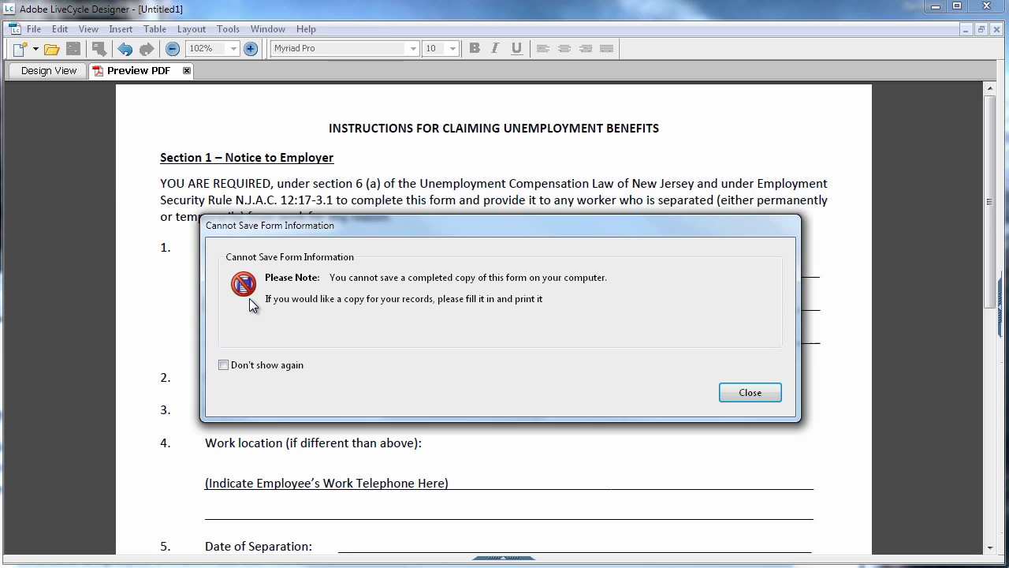
{"action": "left_click", "coordinate": [223, 365]}
{"action": "left_click", "coordinate": [746, 392]}
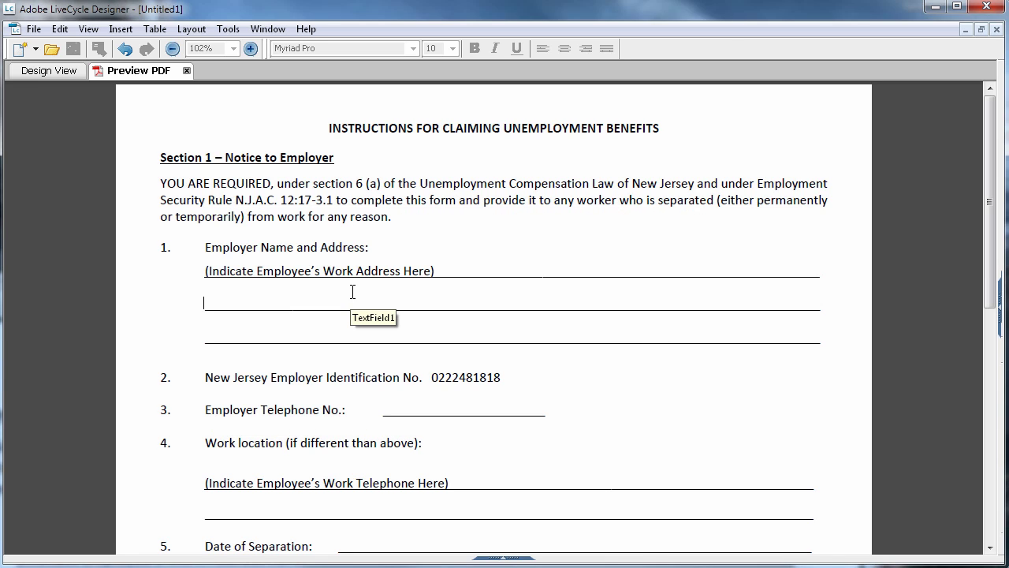
{"action": "left_click", "coordinate": [352, 291]}
{"action": "type", "text": "Font size test"}
{"action": "left_click", "coordinate": [48, 71]}
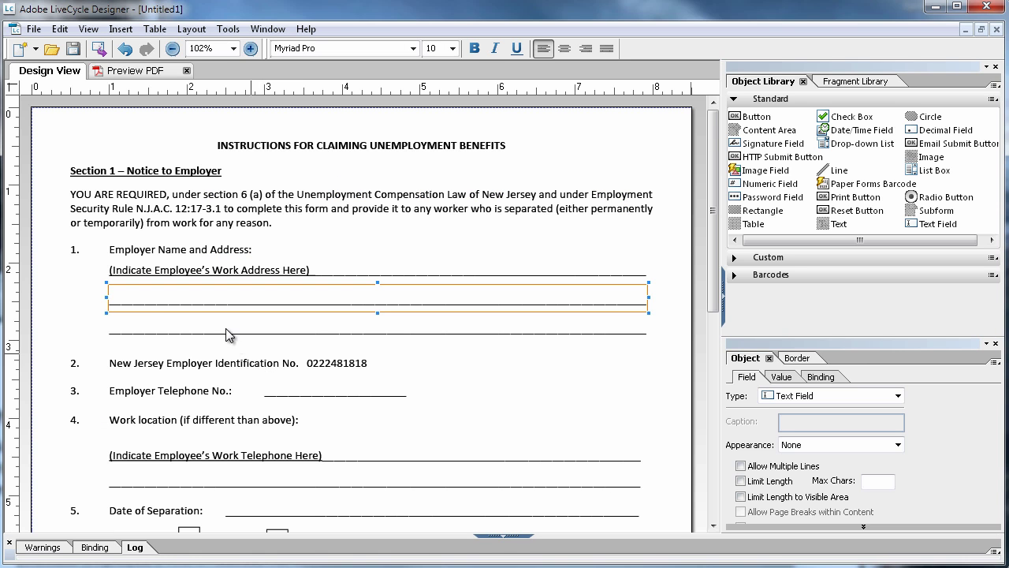
Pull the address field's left edge slightly inward and place a copy of the field over the second blank address line
{"action": "left_click", "coordinate": [109, 300]}
{"action": "left_click_drag", "start_coordinate": [109, 301], "coordinate": [112, 299]}
{"action": "key", "text": "ctrl+v"}
{"action": "left_click_drag", "start_coordinate": [512, 397], "coordinate": [461, 315]}
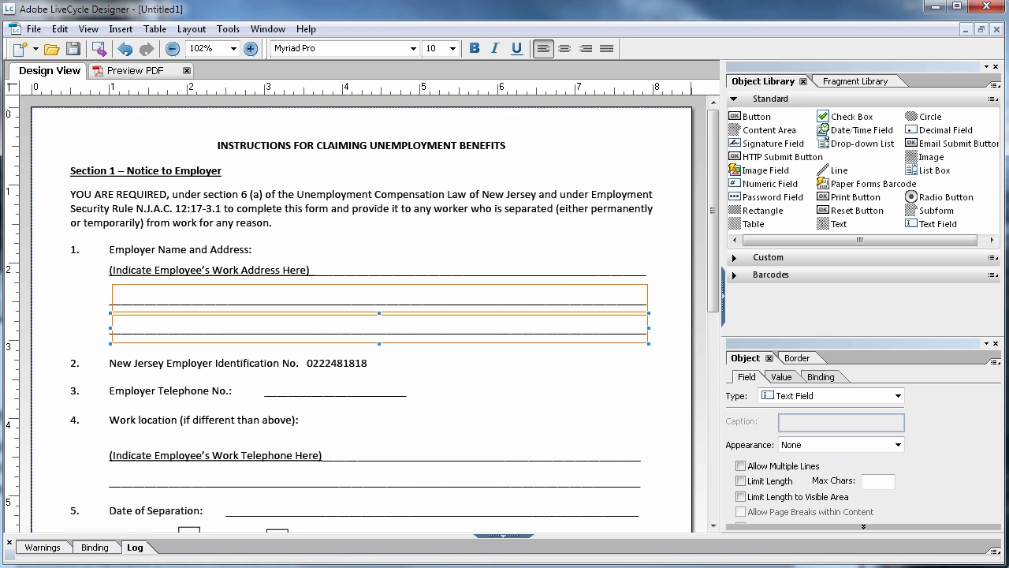
Paste another copy of the text field onto the Employer Telephone No. line and shorten it to slightly more than the line's length
{"action": "left_click_drag", "start_coordinate": [712, 273], "coordinate": [713, 304]}
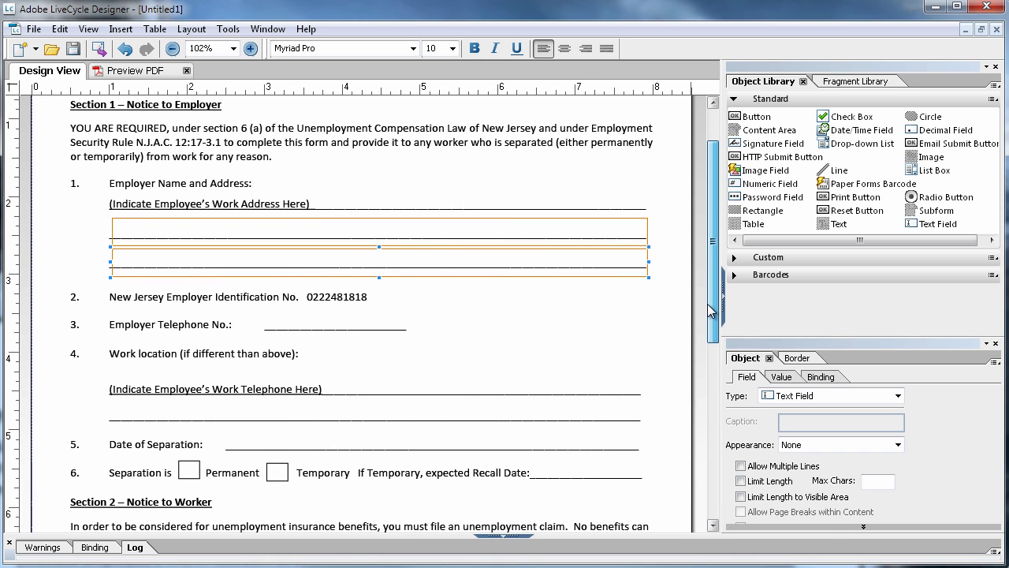
{"action": "left_click", "coordinate": [458, 345]}
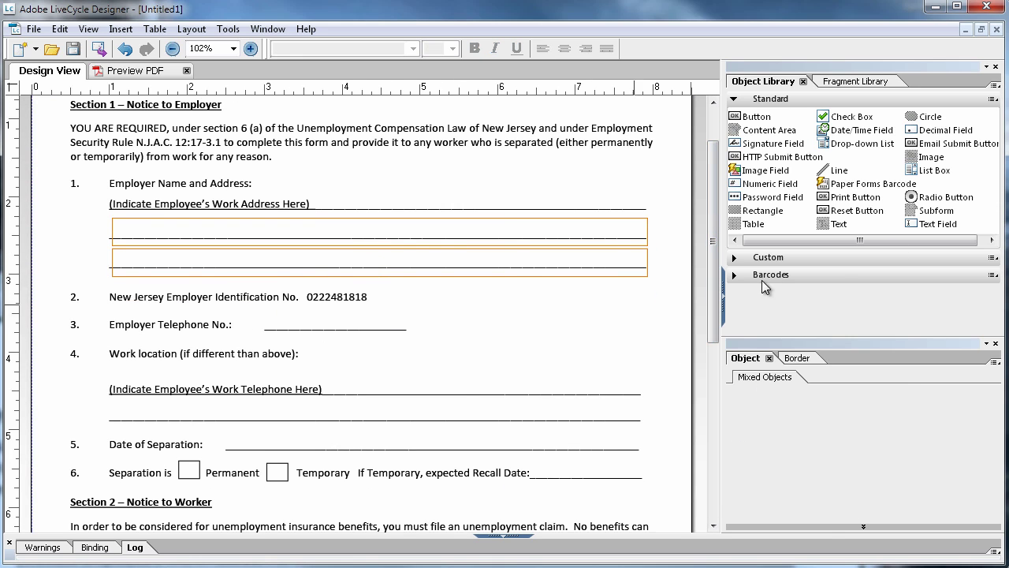
{"action": "key", "text": "ctrl+v"}
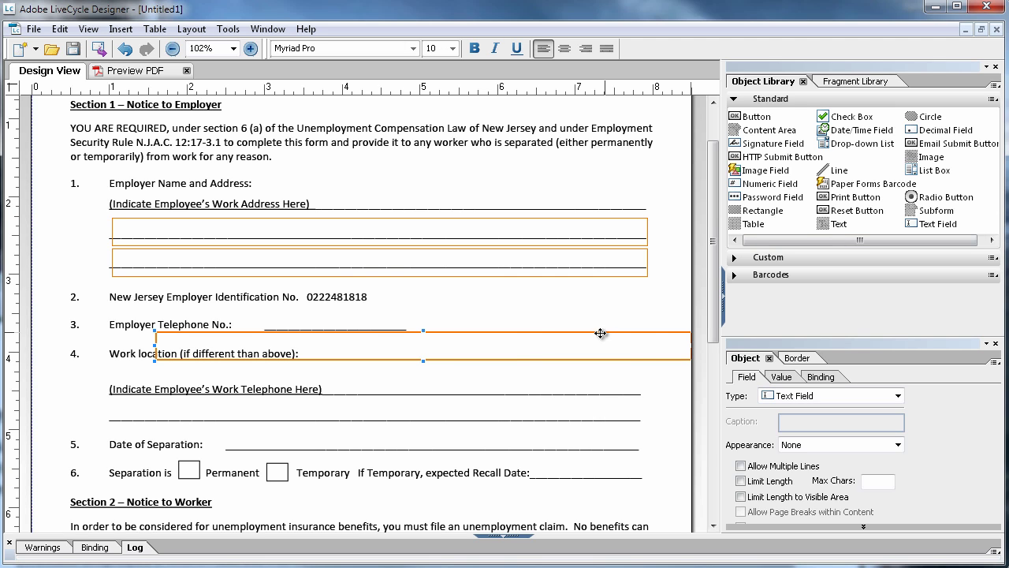
{"action": "left_click_drag", "start_coordinate": [641, 332], "coordinate": [551, 305]}
{"action": "left_click_drag", "start_coordinate": [69, 316], "coordinate": [293, 317]}
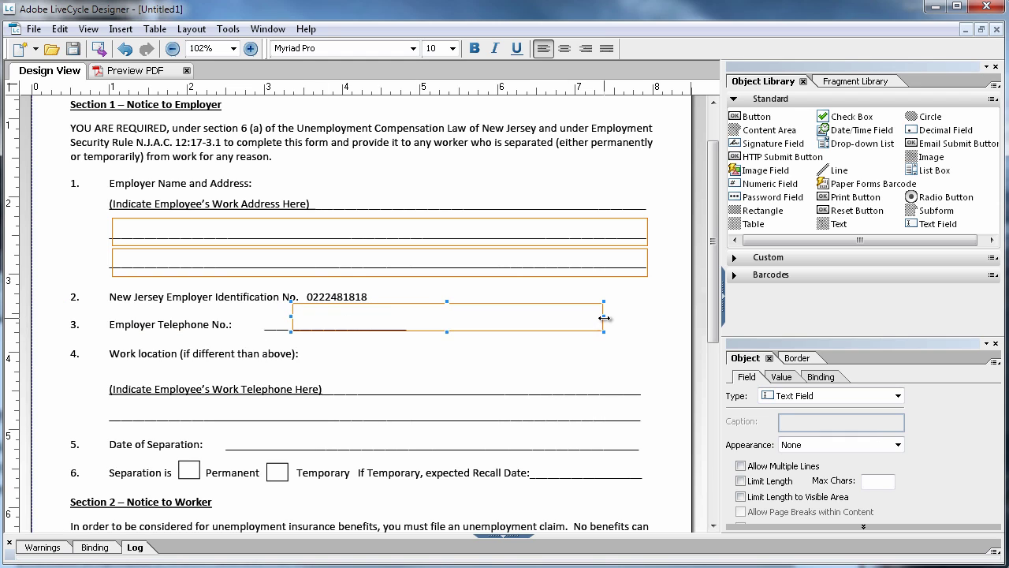
{"action": "left_click_drag", "start_coordinate": [603, 316], "coordinate": [425, 325]}
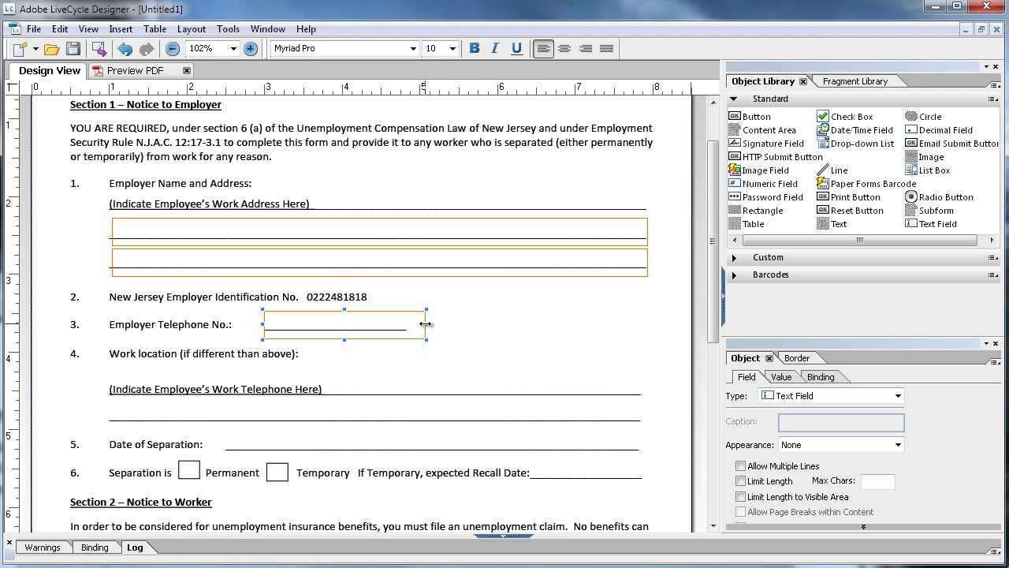
{"action": "left_click_drag", "start_coordinate": [425, 324], "coordinate": [431, 324]}
{"action": "left_click_drag", "start_coordinate": [717, 306], "coordinate": [713, 356]}
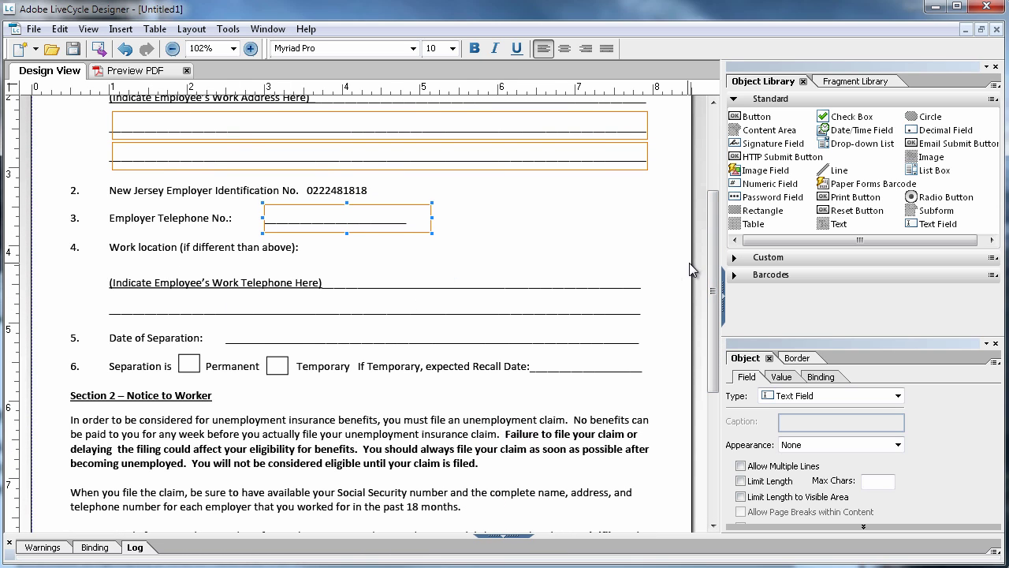
{"action": "left_click_drag", "start_coordinate": [716, 261], "coordinate": [715, 236]}
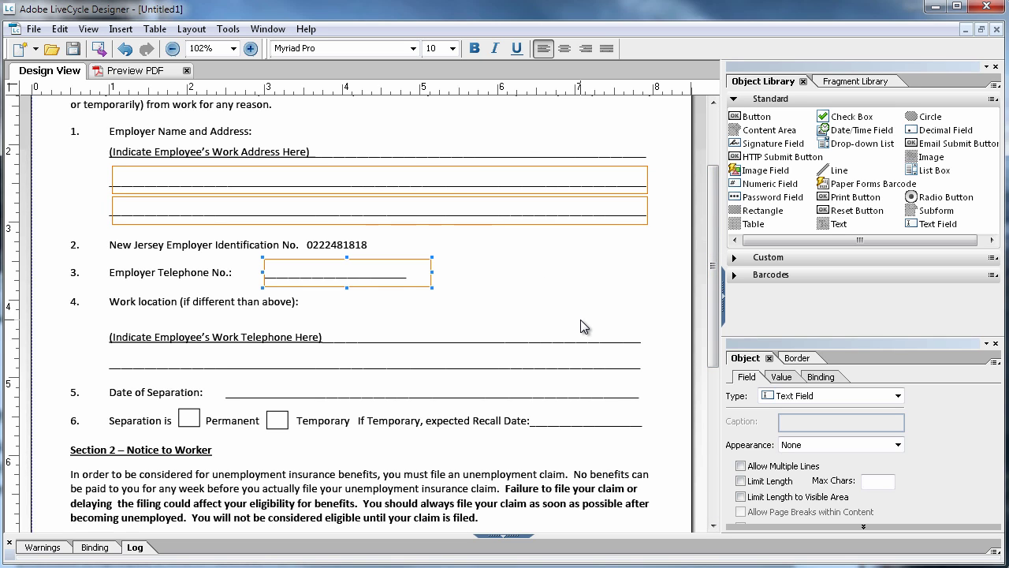
Place text field copies over the blank Work location line and the Date of Separation line, pulling the latter's left edge to the line's start
{"action": "key", "text": "ctrl+v"}
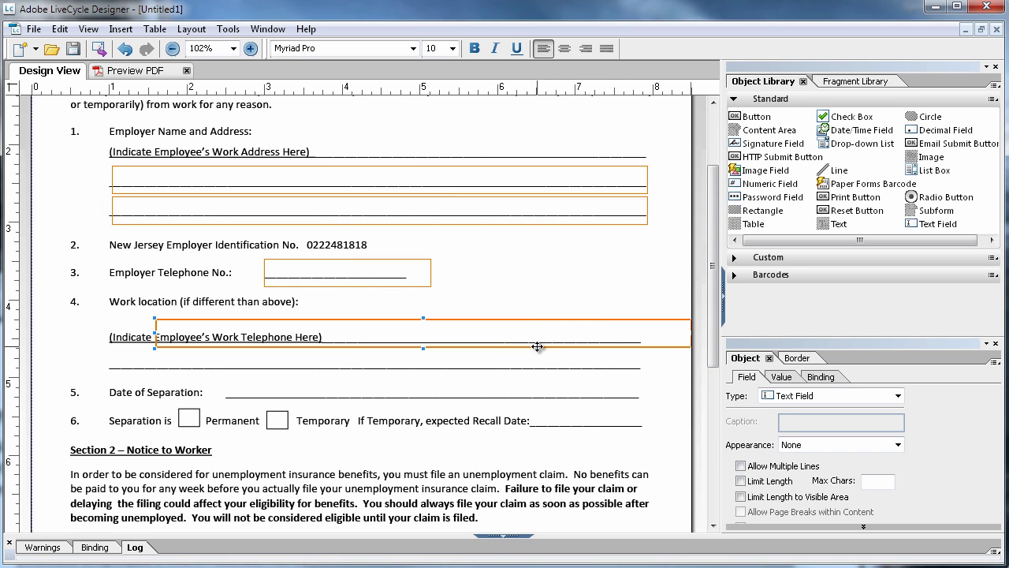
{"action": "left_click_drag", "start_coordinate": [538, 347], "coordinate": [489, 378]}
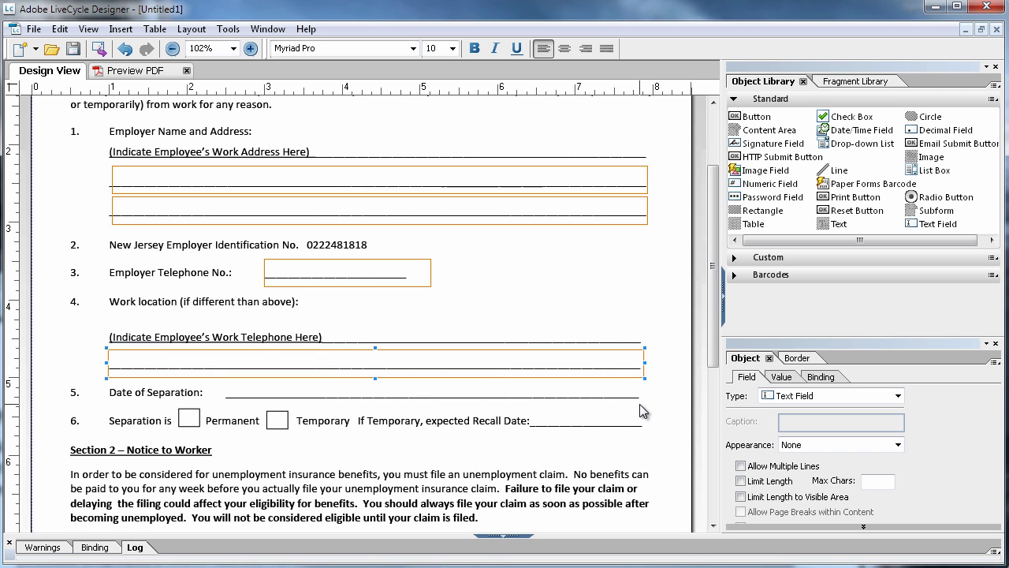
{"action": "key", "text": "ctrl+v"}
{"action": "left_click", "coordinate": [488, 405]}
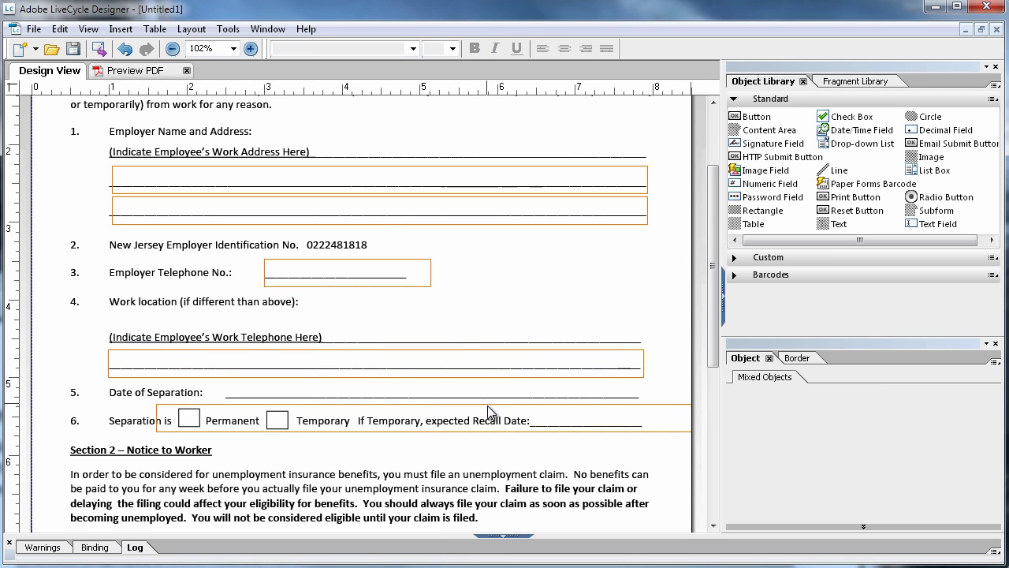
{"action": "left_click_drag", "start_coordinate": [488, 404], "coordinate": [443, 385]}
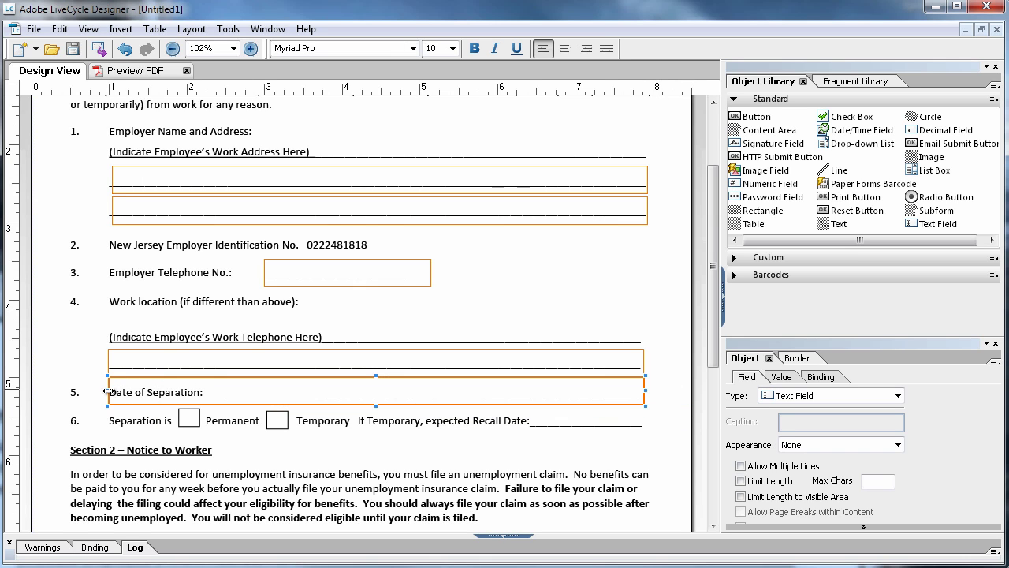
{"action": "left_click_drag", "start_coordinate": [113, 390], "coordinate": [227, 393]}
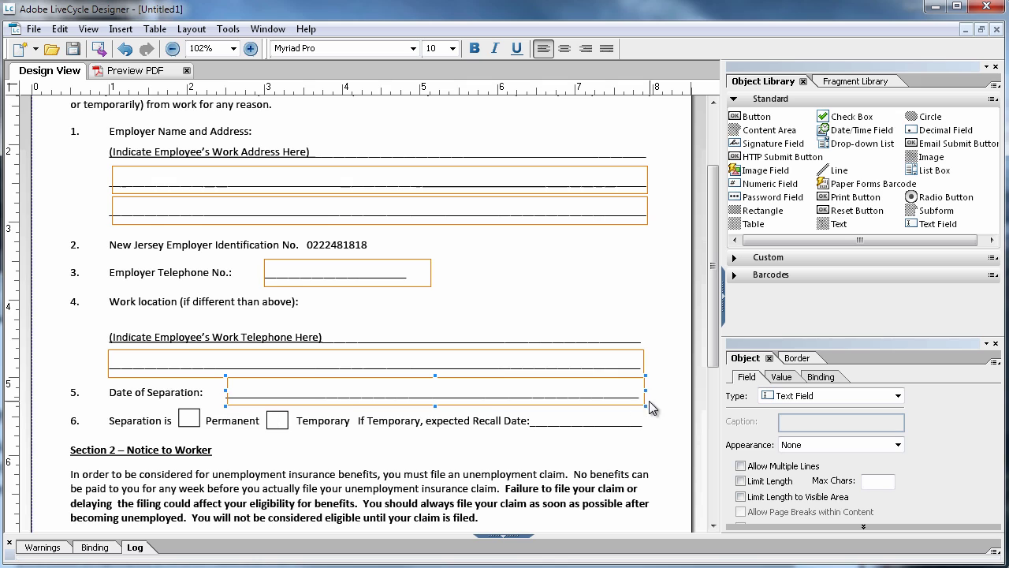
{"action": "left_click", "coordinate": [656, 445]}
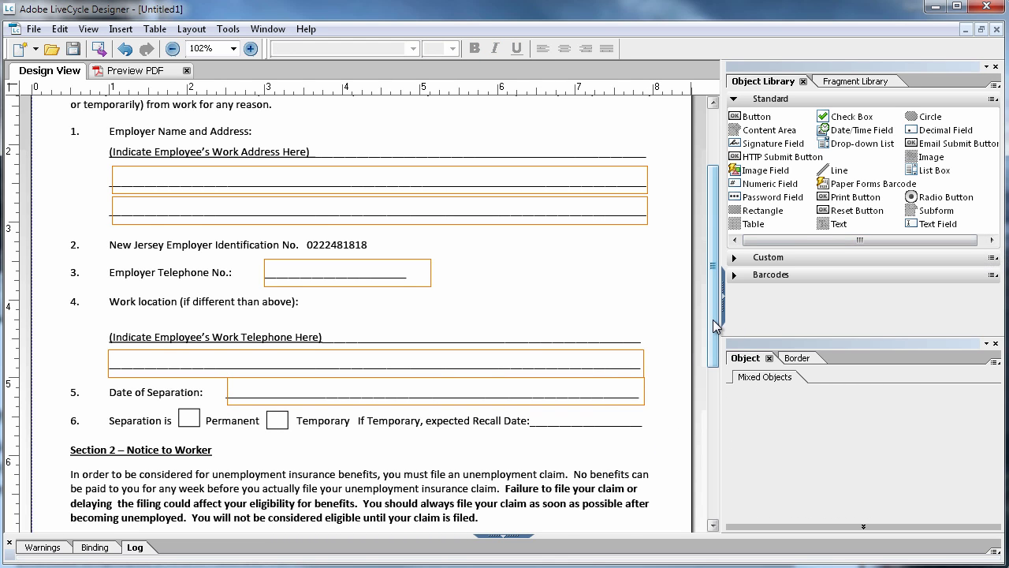
Place a check box about 0.3 by 0.23 in over the printed Permanent square and set its appearance to None
{"action": "scroll", "coordinate": [716, 325], "scroll_direction": "down", "scroll_amount": 1}
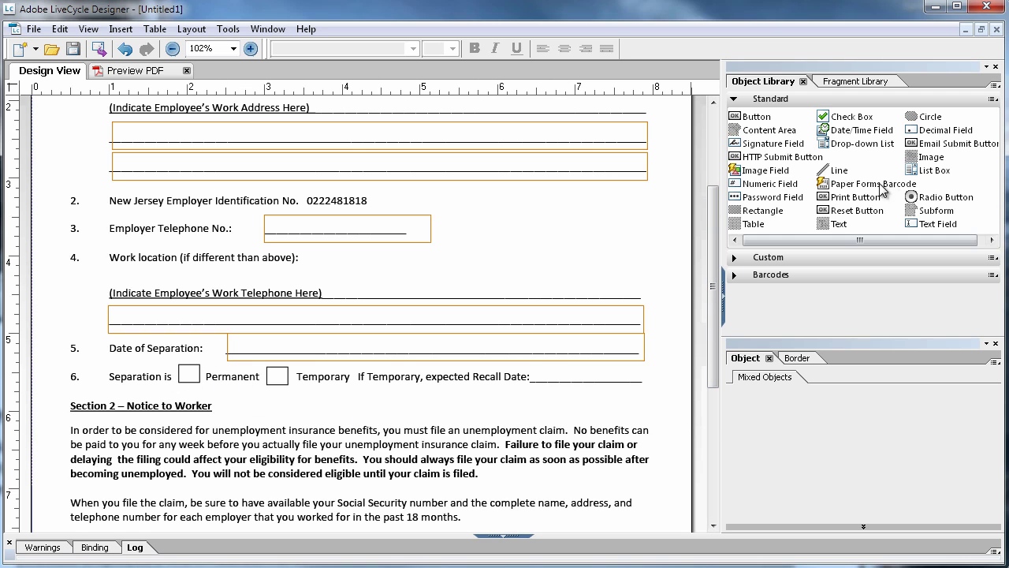
{"action": "mouse_move", "coordinate": [859, 118]}
{"action": "left_mouse_down"}
{"action": "mouse_move", "coordinate": [430, 367]}
{"action": "mouse_move", "coordinate": [186, 398]}
{"action": "mouse_move", "coordinate": [180, 365]}
{"action": "mouse_move", "coordinate": [201, 384]}
{"action": "left_mouse_up"}
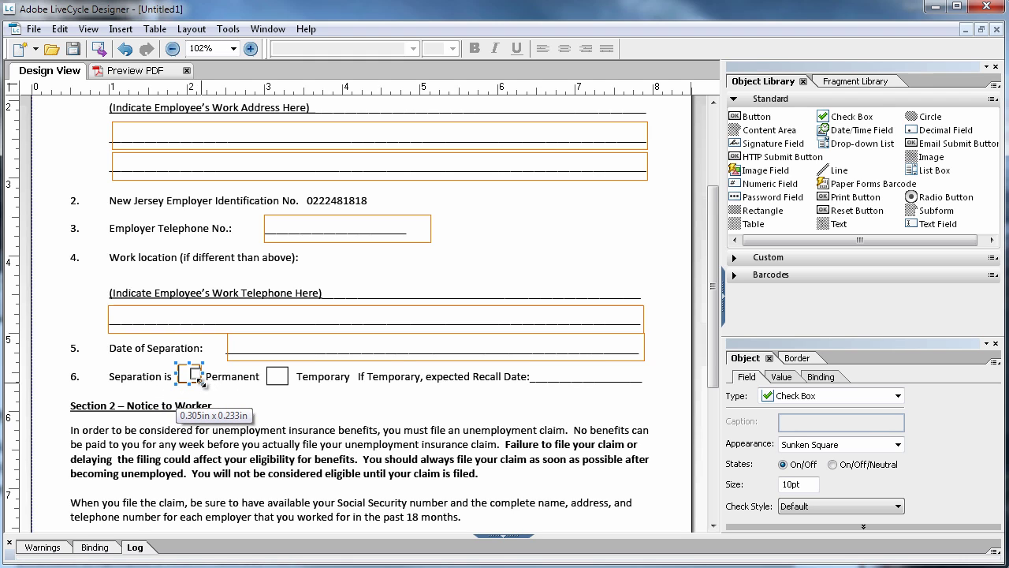
{"action": "left_click", "coordinate": [828, 446]}
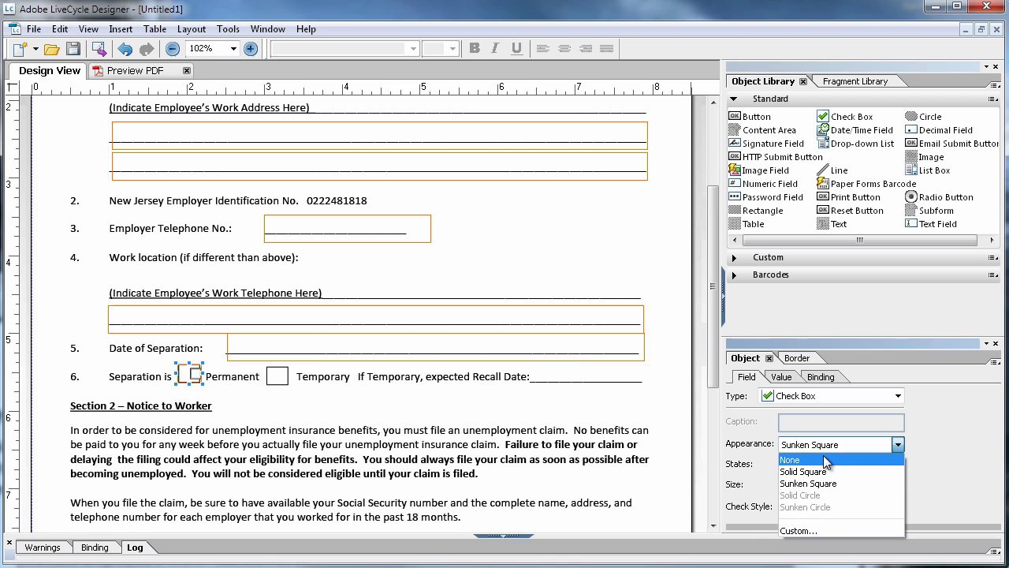
{"action": "left_click", "coordinate": [826, 460]}
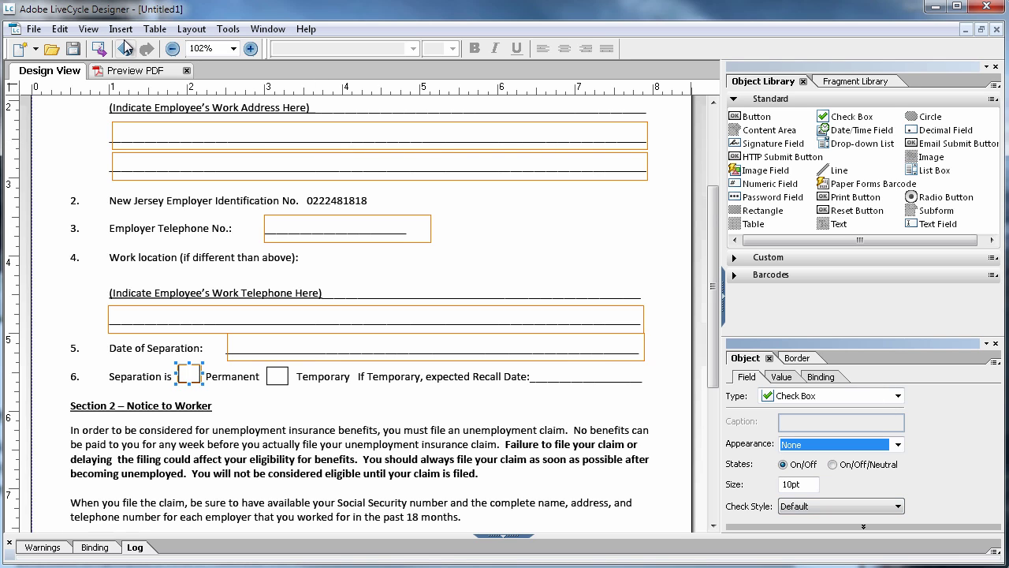
Test the Permanent check box in the PDF preview and return to the design
{"action": "left_click", "coordinate": [150, 75]}
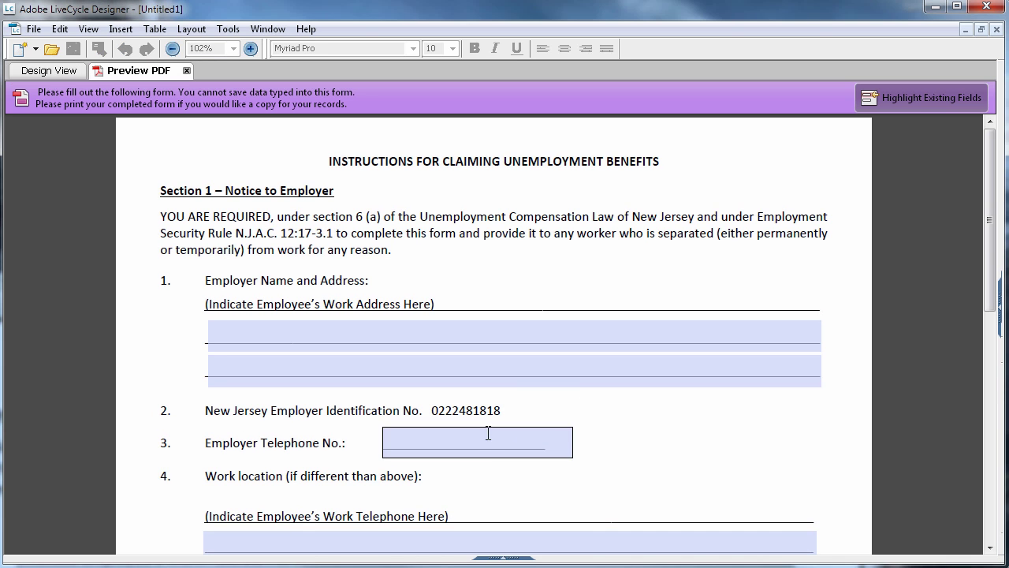
{"action": "scroll", "coordinate": [490, 416], "scroll_direction": "down", "scroll_amount": 4}
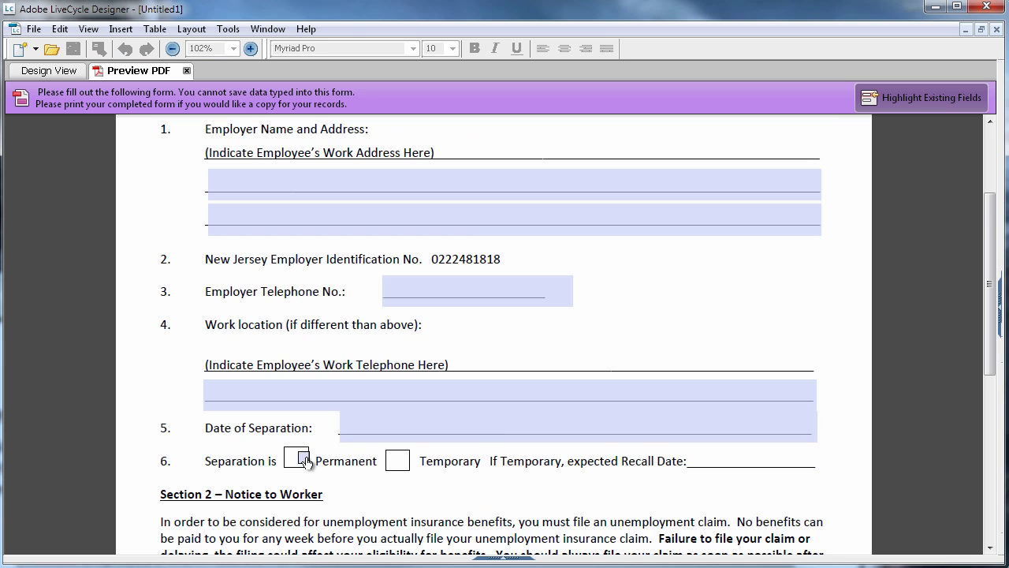
{"action": "left_click", "coordinate": [300, 458]}
{"action": "left_click", "coordinate": [50, 72]}
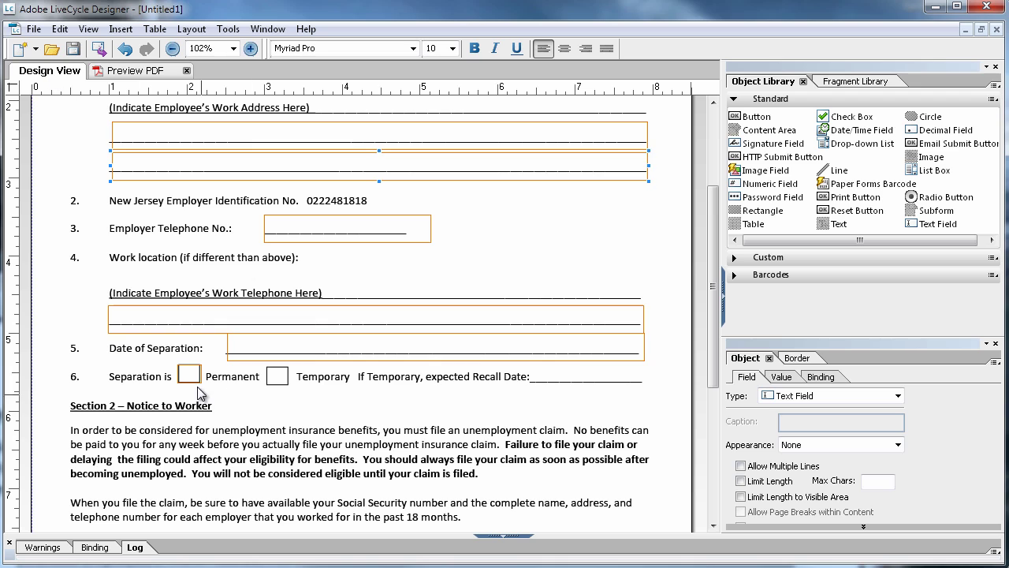
Move the Permanent check box slightly left to centre its mark in the printed square, test it in the PDF preview, and return to the design
{"action": "left_click_drag", "start_coordinate": [179, 373], "coordinate": [172, 374]}
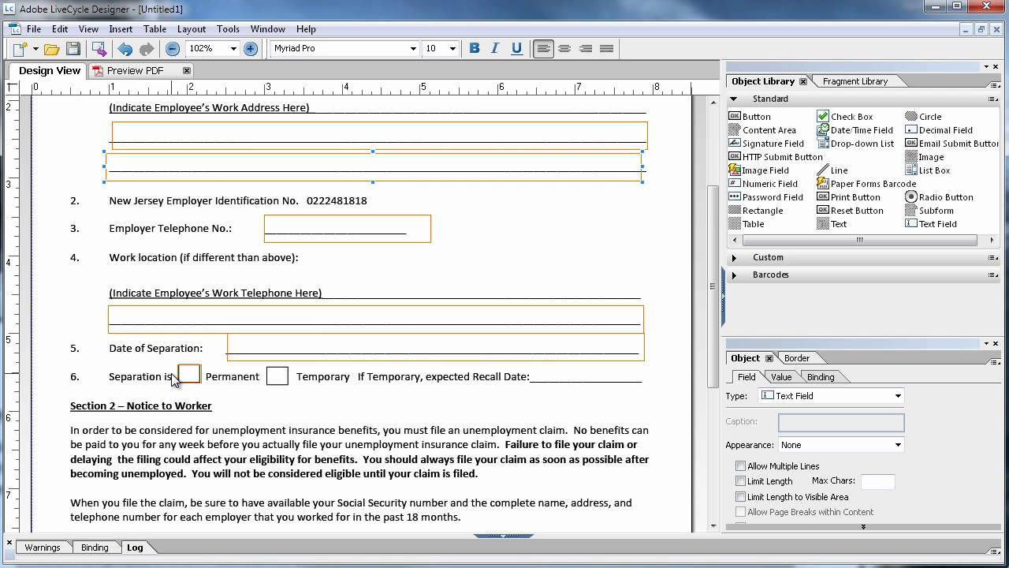
{"action": "left_click", "coordinate": [187, 382]}
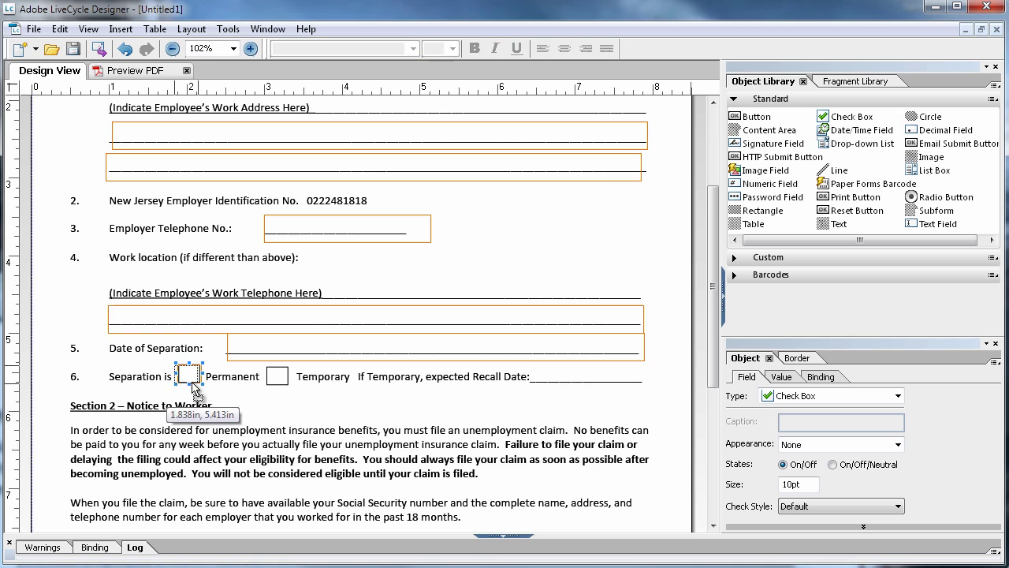
{"action": "left_click_drag", "start_coordinate": [194, 384], "coordinate": [189, 384]}
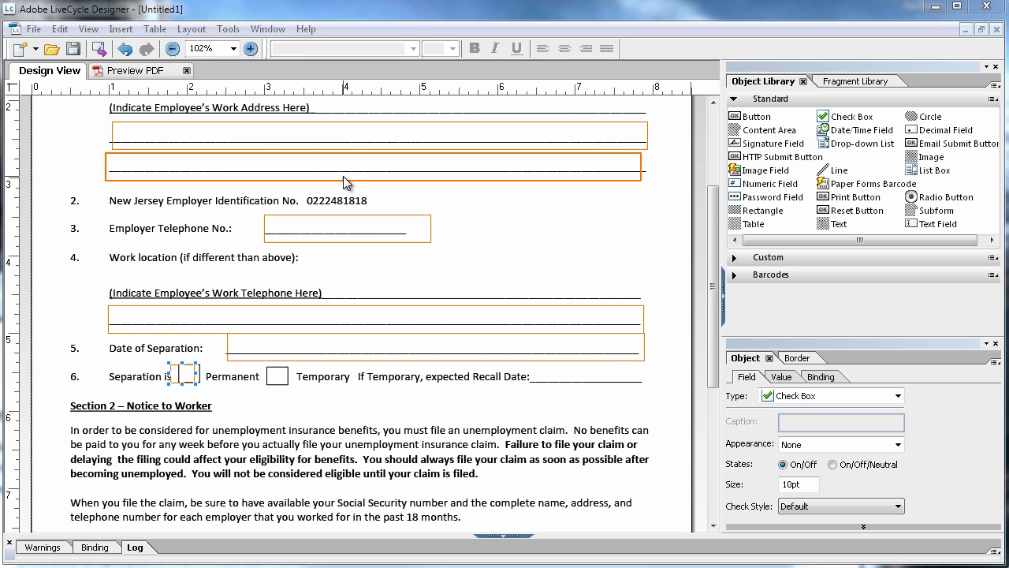
{"action": "left_click", "coordinate": [158, 76]}
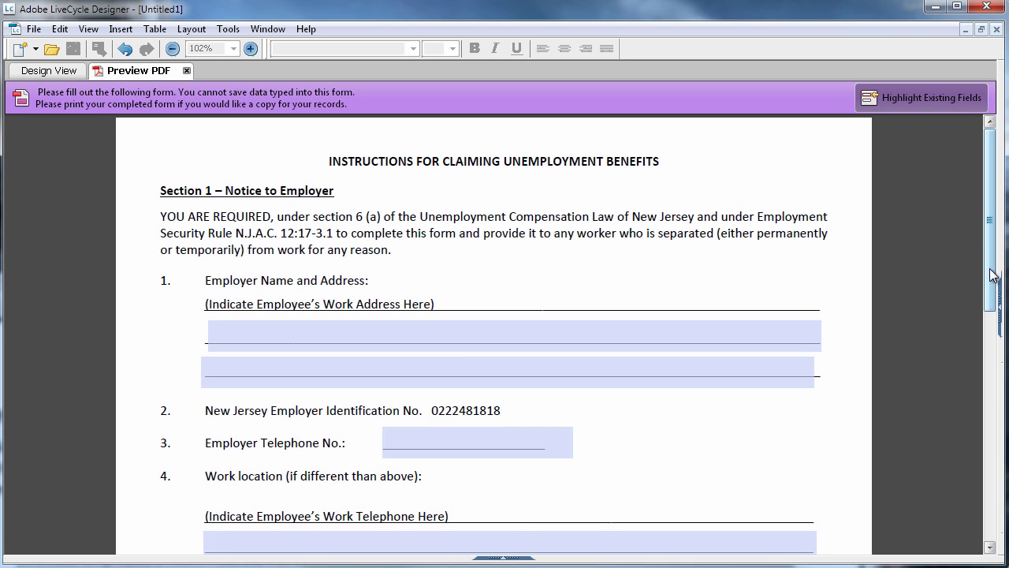
{"action": "left_click_drag", "start_coordinate": [995, 273], "coordinate": [995, 364]}
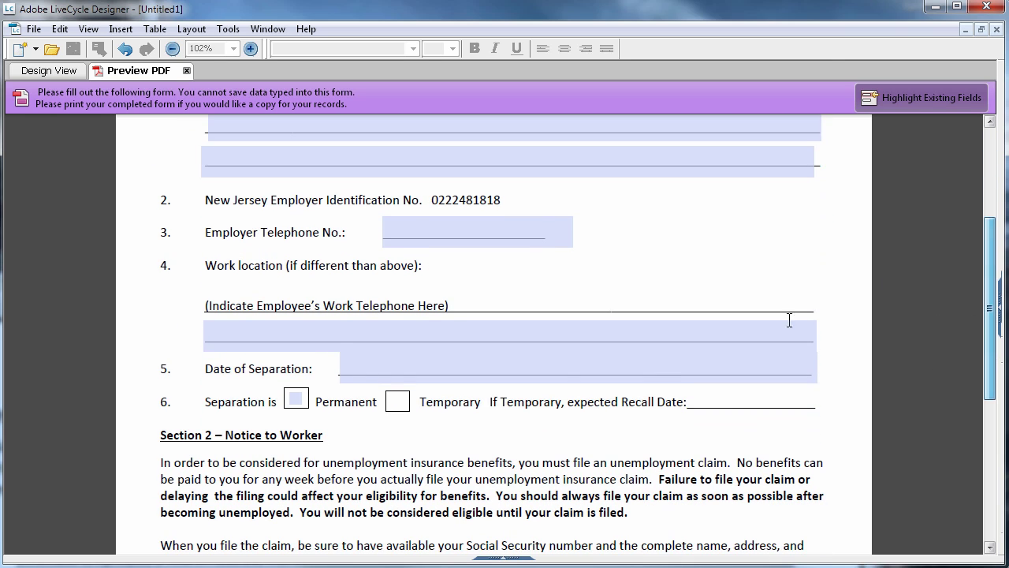
{"action": "left_click", "coordinate": [296, 403]}
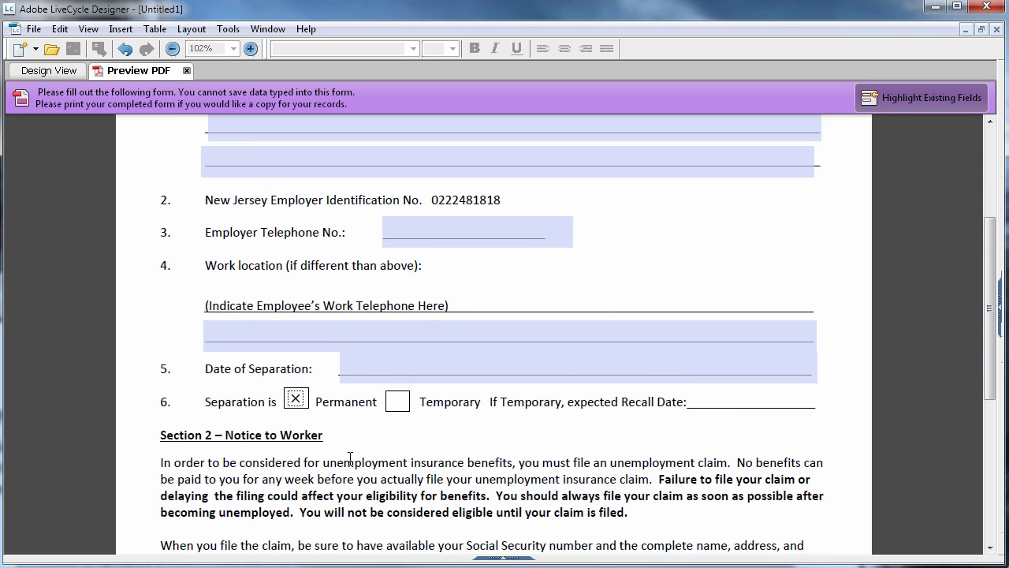
{"action": "left_click", "coordinate": [49, 71]}
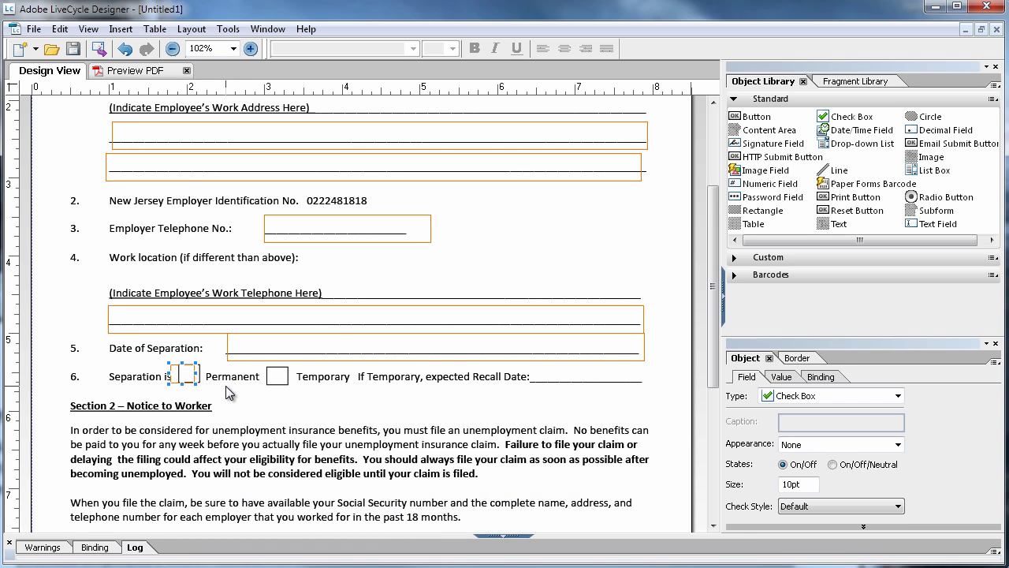
Place a copy of the check box over the Temporary square, test it in the PDF preview, and return to the design
{"action": "left_click_drag", "start_coordinate": [241, 399], "coordinate": [275, 381]}
{"action": "left_click", "coordinate": [130, 70]}
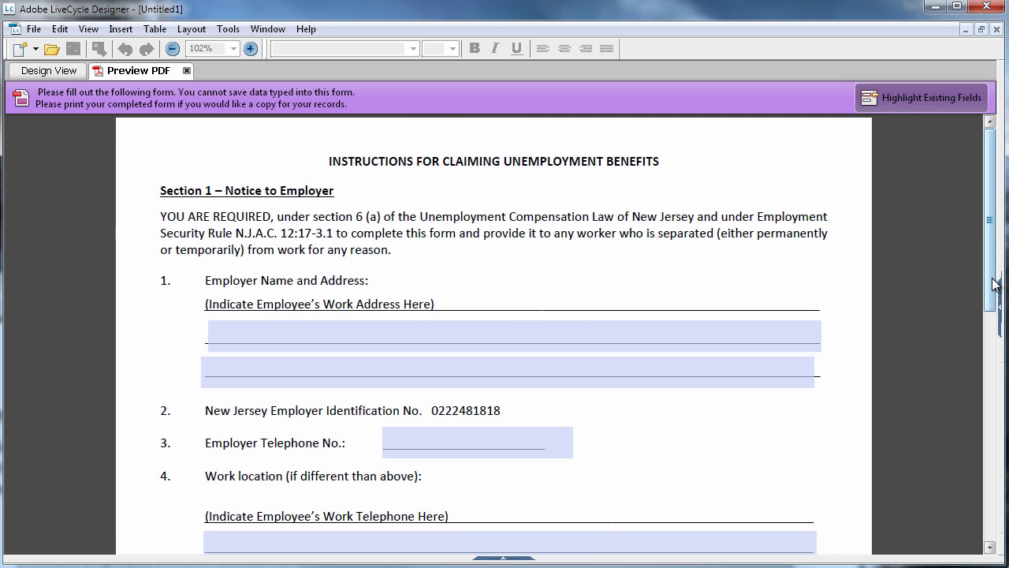
{"action": "left_click_drag", "start_coordinate": [988, 284], "coordinate": [987, 401]}
{"action": "left_click", "coordinate": [397, 368]}
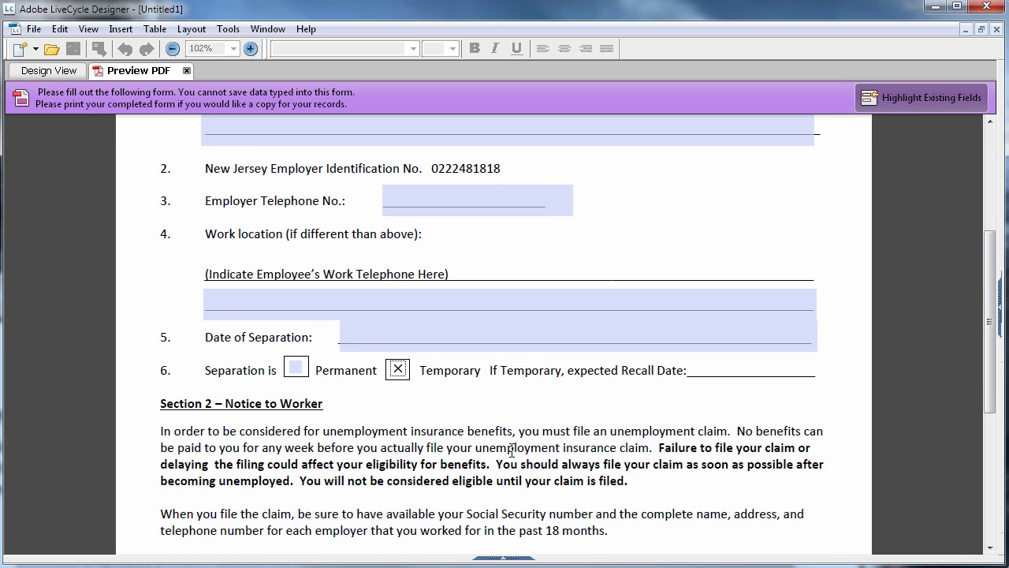
{"action": "left_click", "coordinate": [56, 75]}
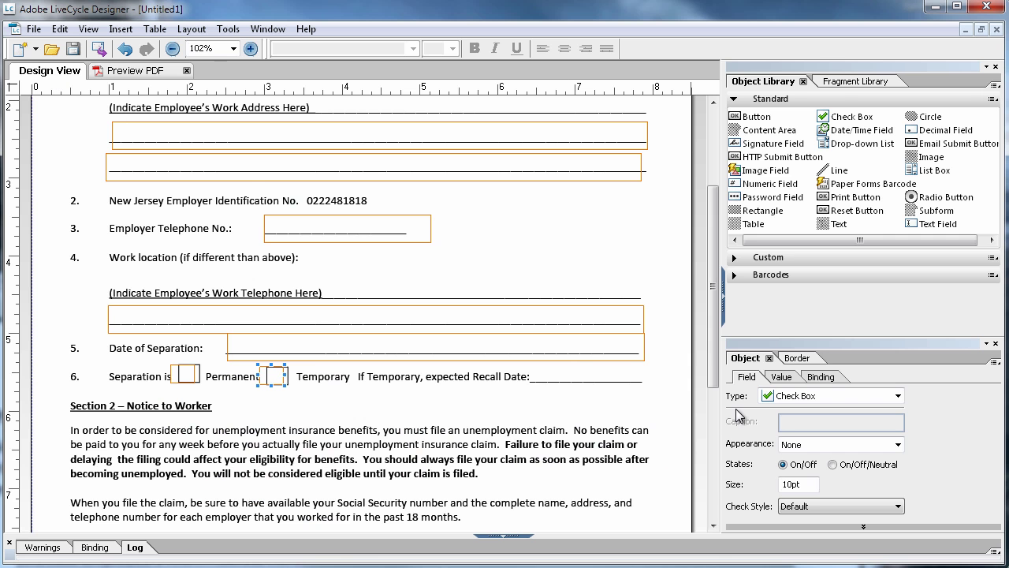
Copy the Employer Telephone No. text field onto the expected Recall Date line and shorten it from the left to fit the line
{"action": "scroll", "coordinate": [712, 386], "scroll_direction": "down", "scroll_amount": 2}
{"action": "scroll", "coordinate": [714, 386], "scroll_direction": "down", "scroll_amount": 3}
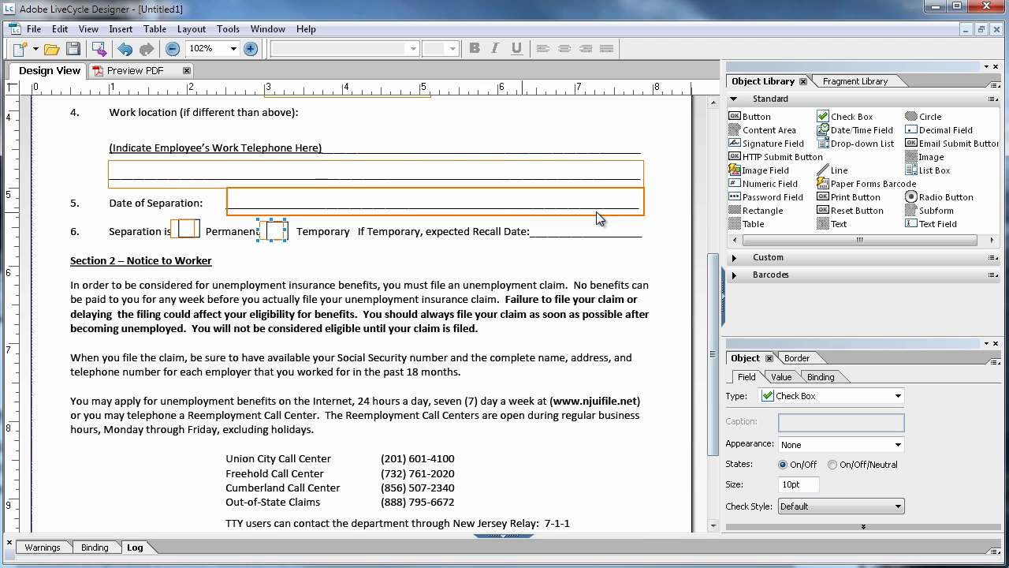
{"action": "mouse_move", "coordinate": [714, 271]}
{"action": "left_mouse_down"}
{"action": "mouse_move", "coordinate": [714, 334]}
{"action": "mouse_move", "coordinate": [715, 251]}
{"action": "left_mouse_up"}
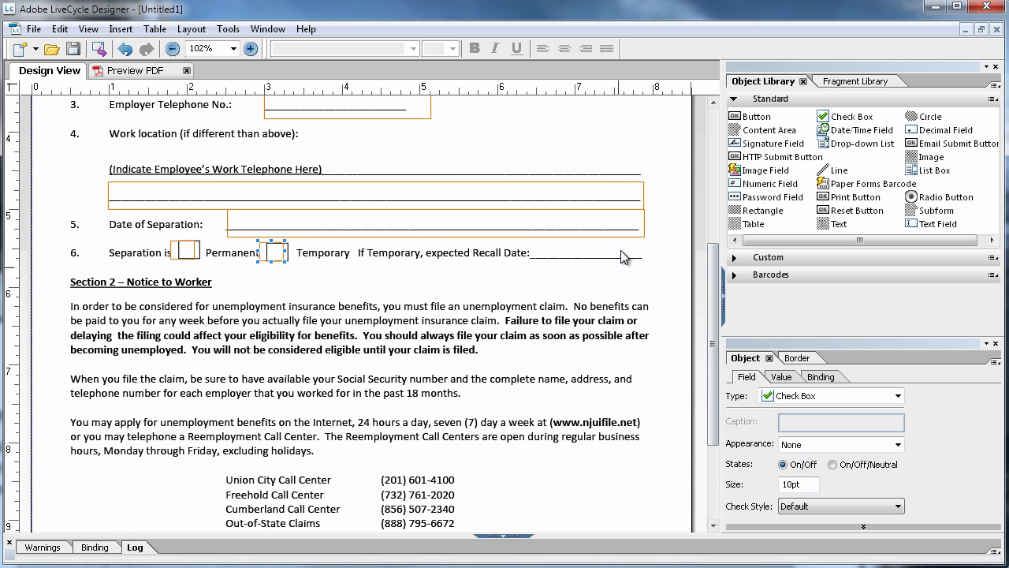
{"action": "left_click", "coordinate": [393, 113]}
{"action": "key", "text": "ctrl+c"}
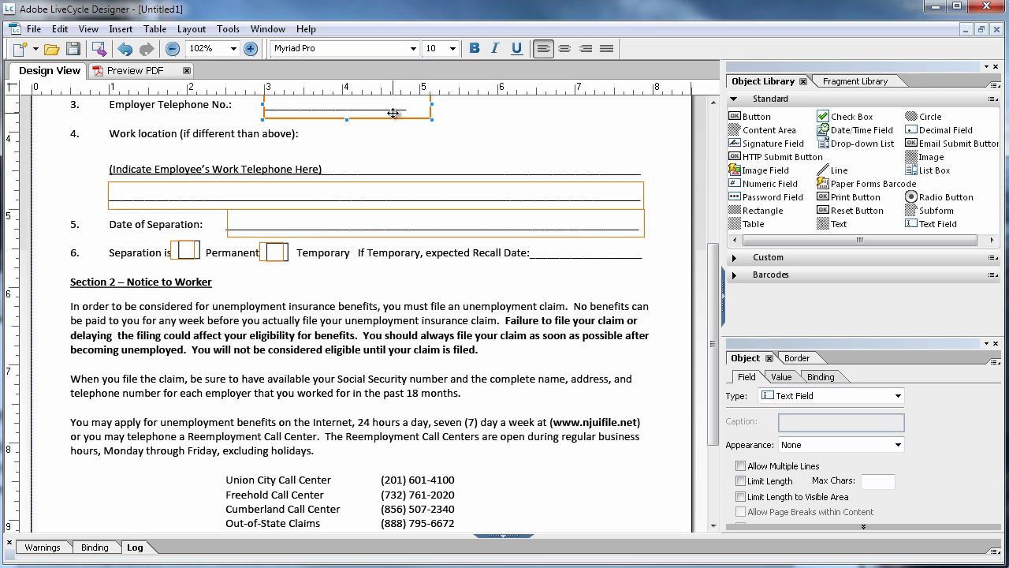
{"action": "key", "text": "ctrl+v"}
{"action": "left_click_drag", "start_coordinate": [619, 263], "coordinate": [573, 271]}
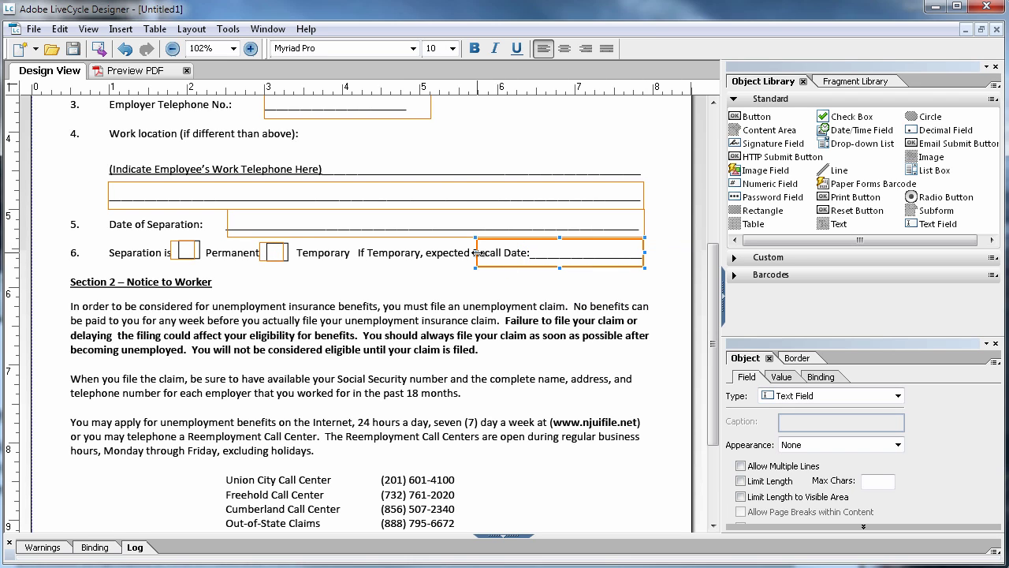
{"action": "left_click_drag", "start_coordinate": [477, 253], "coordinate": [533, 254]}
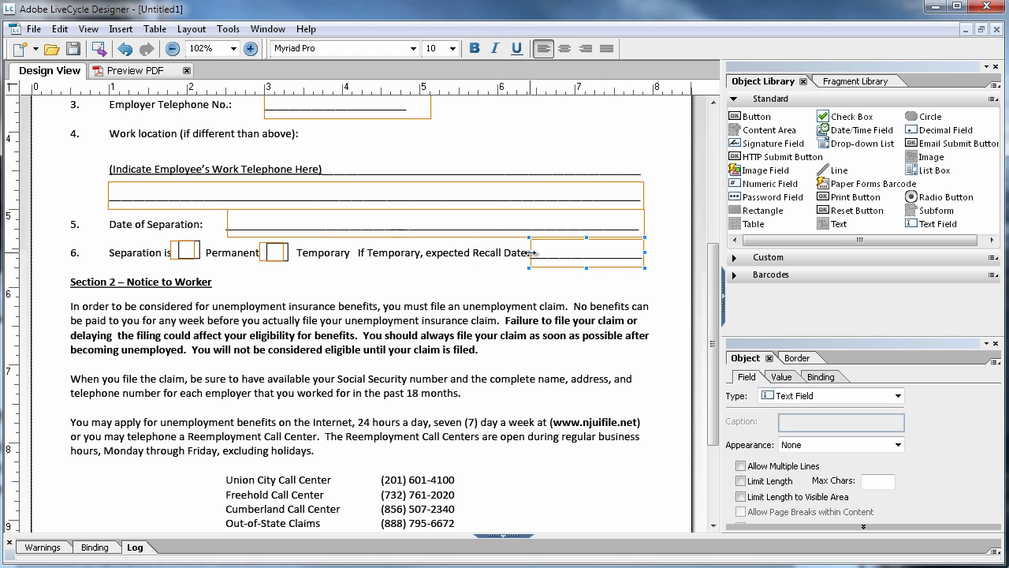
Test the two address fields and the Employer Telephone No. field in the PDF preview by entering "sdf" in each
{"action": "left_click", "coordinate": [136, 71]}
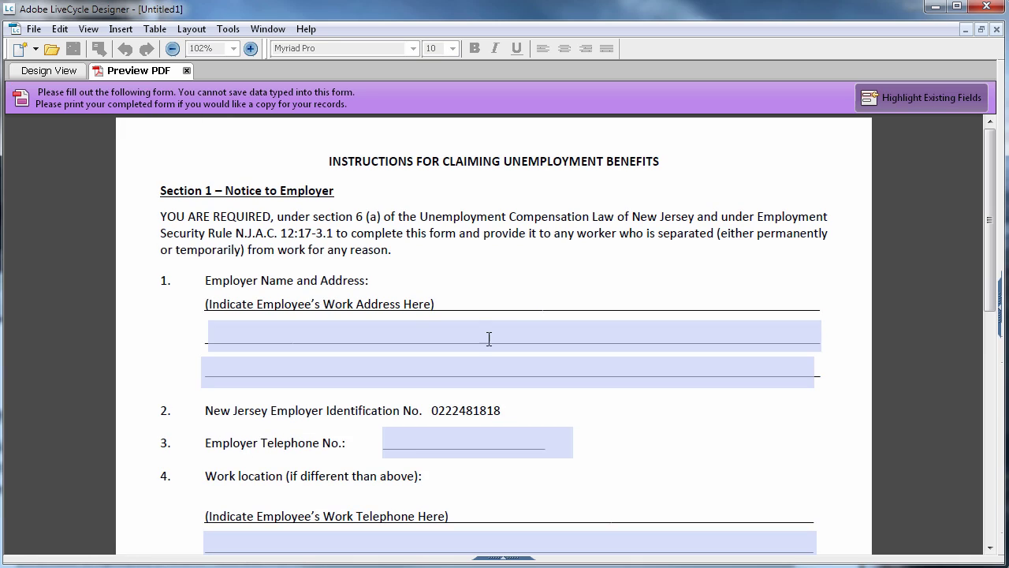
{"action": "left_click", "coordinate": [486, 336]}
{"action": "type", "text": "sdf"}
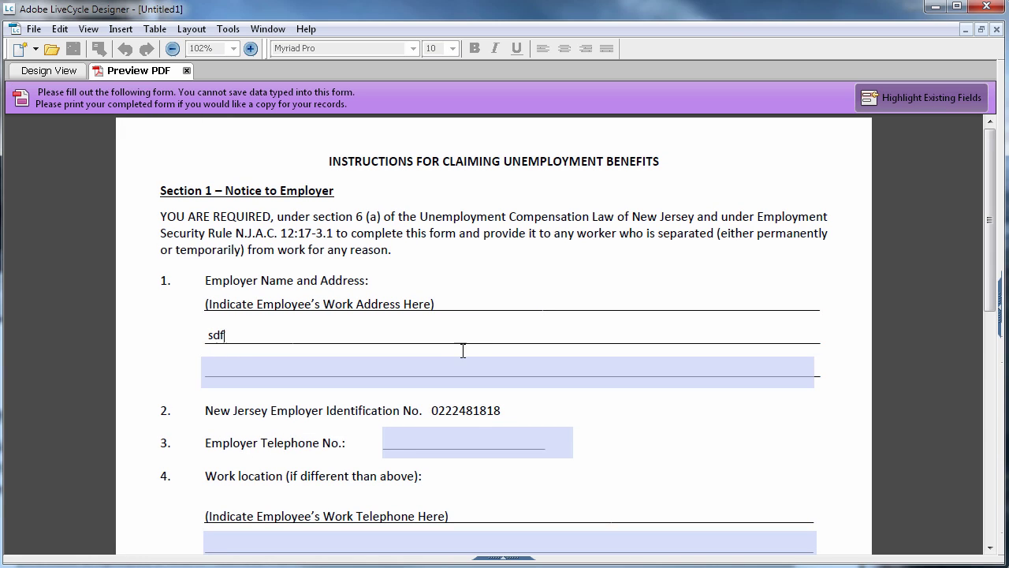
{"action": "left_click", "coordinate": [447, 368]}
{"action": "type", "text": "sdf"}
{"action": "key", "text": "Tab"}
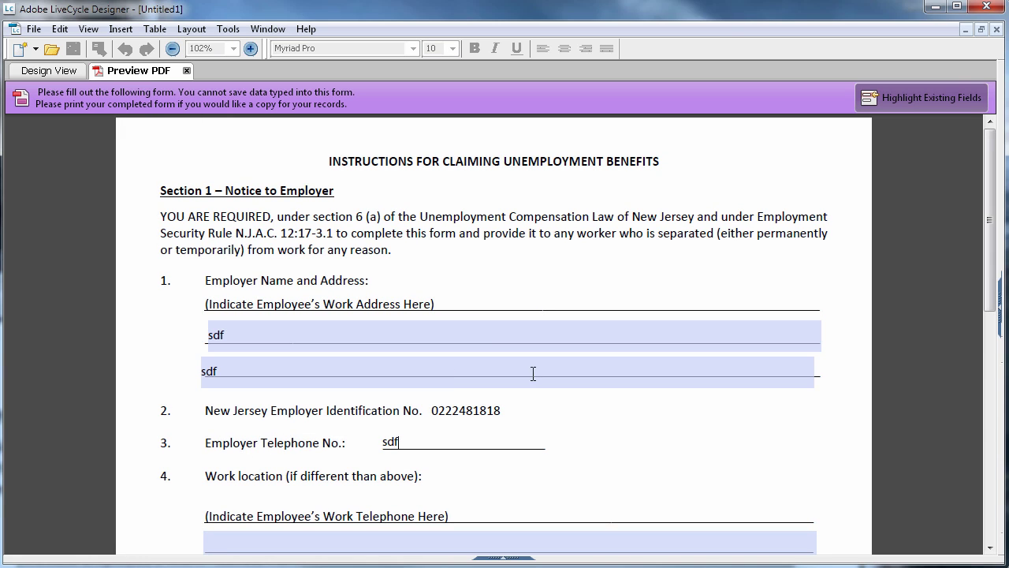
Test the remaining preview fields by entering "sdf" for Work location, Date of Separation and Recall Date, and mark the Temporary check box
{"action": "left_click_drag", "start_coordinate": [990, 276], "coordinate": [990, 322]}
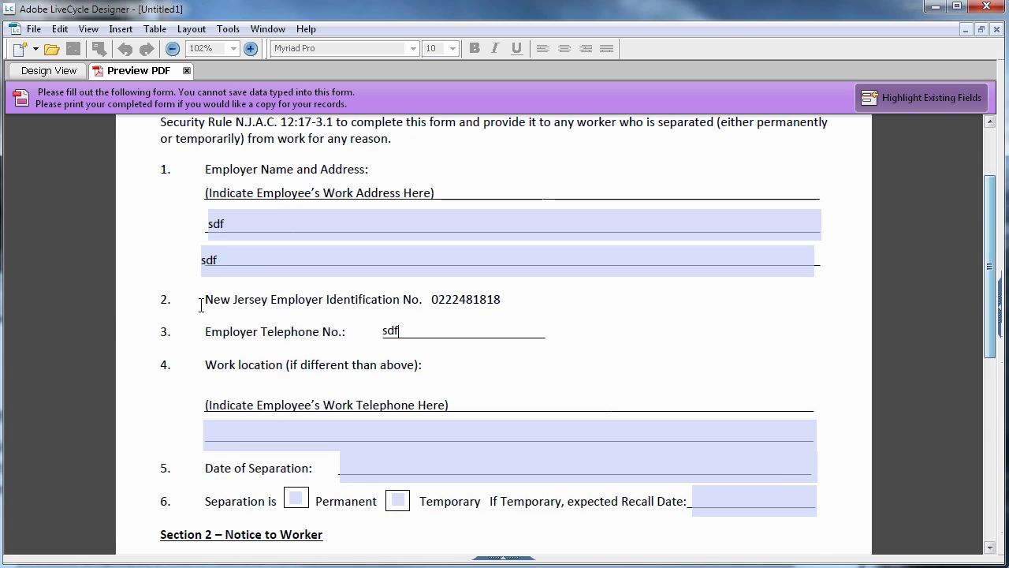
{"action": "left_click", "coordinate": [212, 219]}
{"action": "key", "text": "Tab"}
{"action": "type", "text": "sdf"}
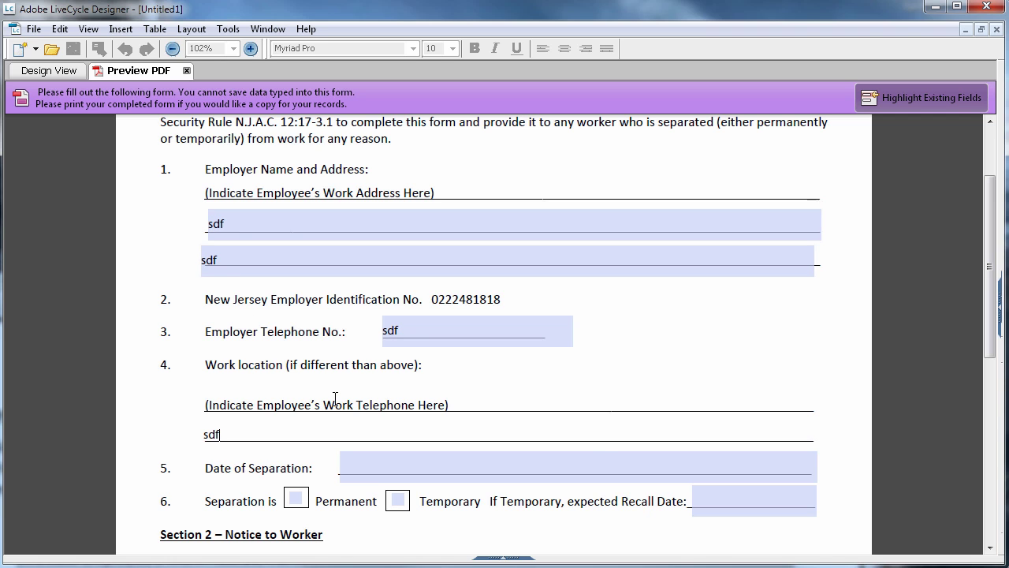
{"action": "key", "text": "Tab"}
{"action": "type", "text": "sdf"}
{"action": "key", "text": "Tab"}
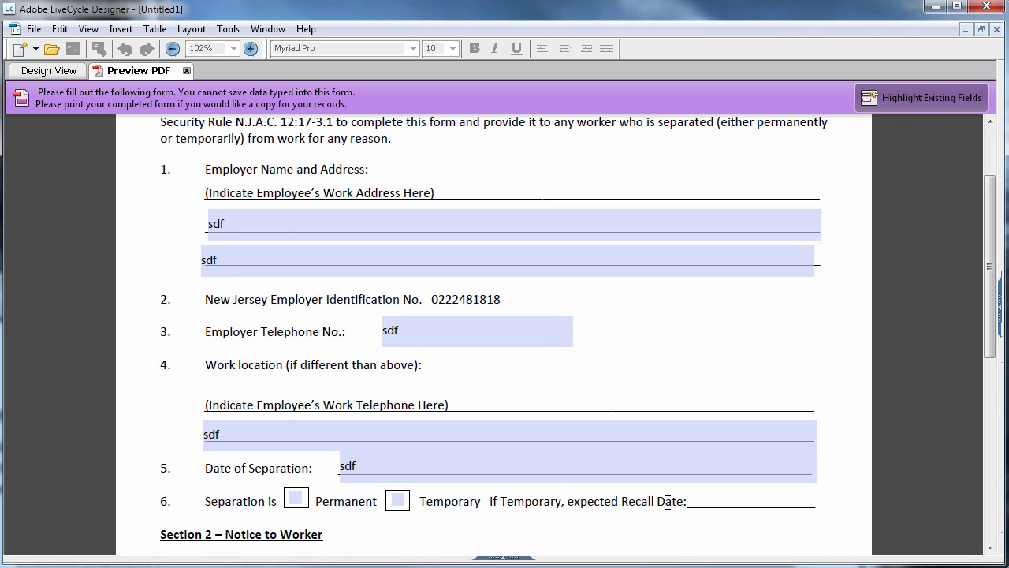
{"action": "left_click", "coordinate": [398, 501]}
{"action": "scroll", "coordinate": [497, 479], "scroll_direction": "down", "scroll_amount": 6}
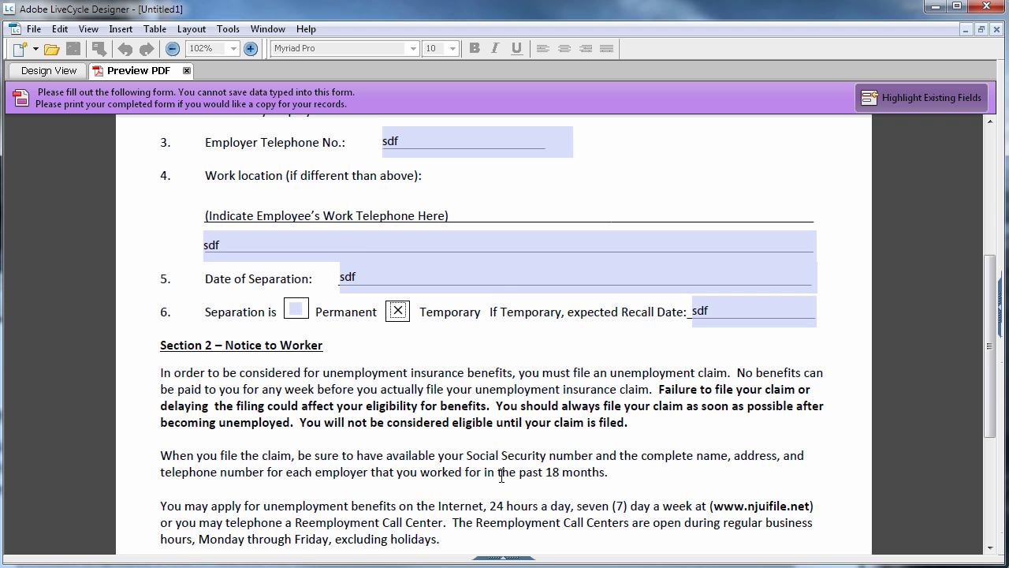
Return from the PDF preview to the design and save the form to the Desktop as "Form BC-10 fillable version" in Acrobat (Static) PDF Form format
{"action": "scroll", "coordinate": [502, 476], "scroll_direction": "down", "scroll_amount": 5}
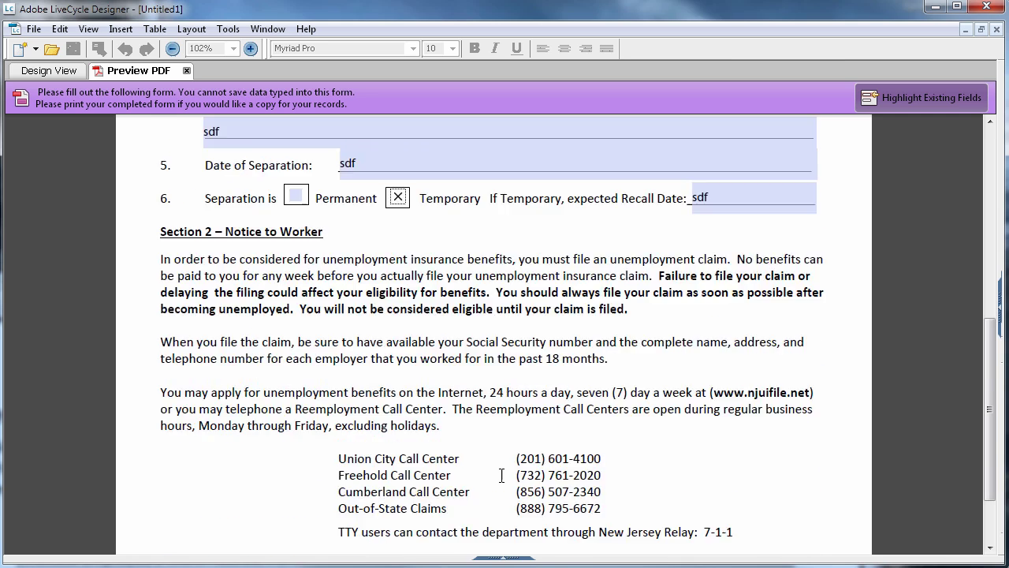
{"action": "scroll", "coordinate": [502, 473], "scroll_direction": "up", "scroll_amount": 14}
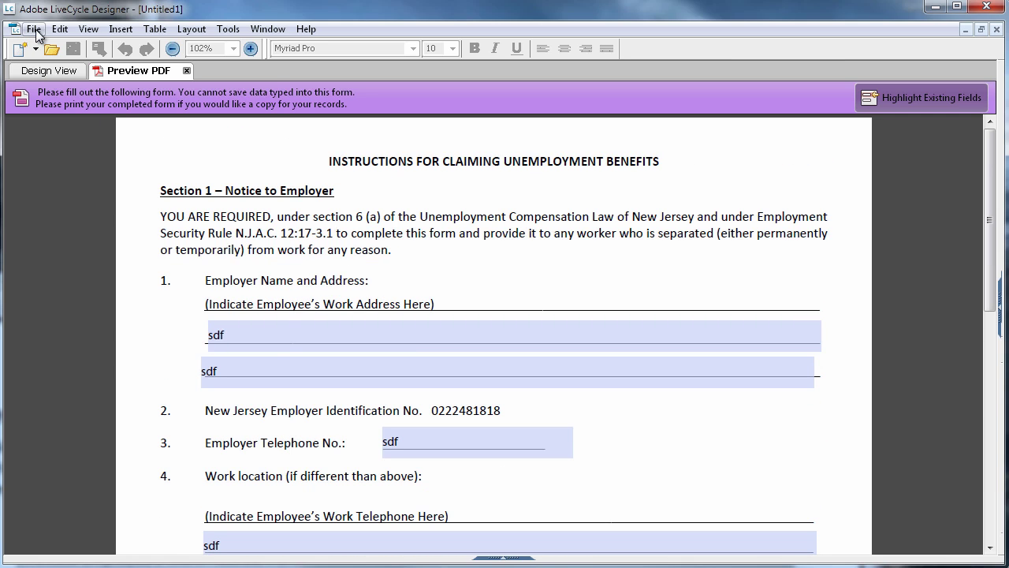
{"action": "left_click", "coordinate": [35, 30]}
{"action": "key", "text": "Escape"}
{"action": "left_click", "coordinate": [57, 73]}
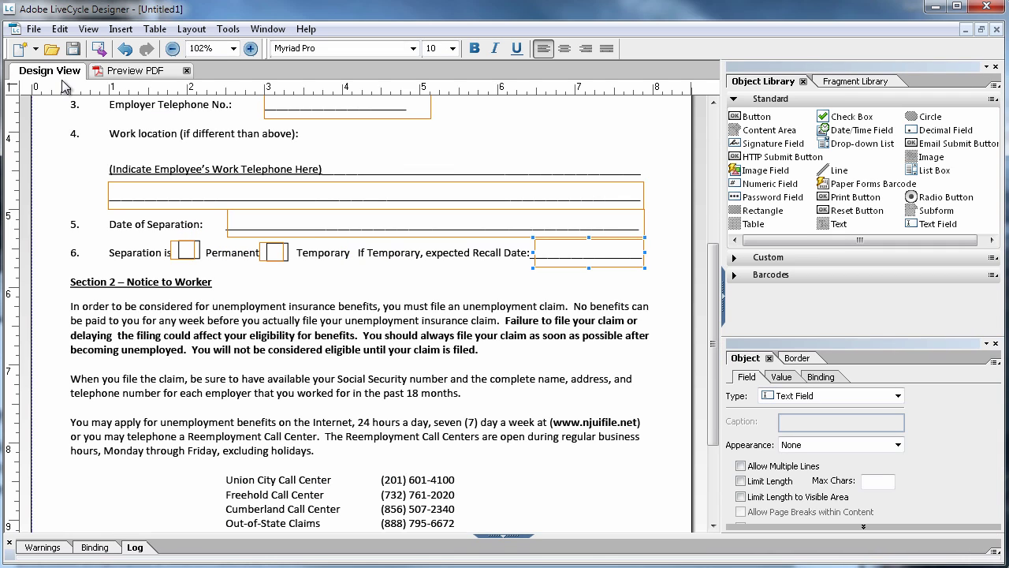
{"action": "left_click", "coordinate": [34, 29]}
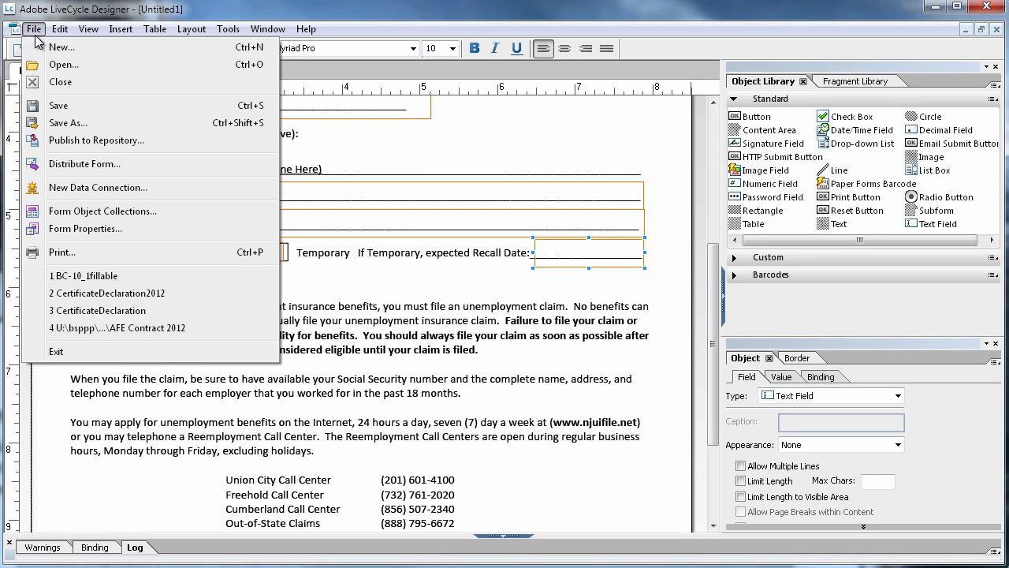
{"action": "left_click", "coordinate": [79, 124]}
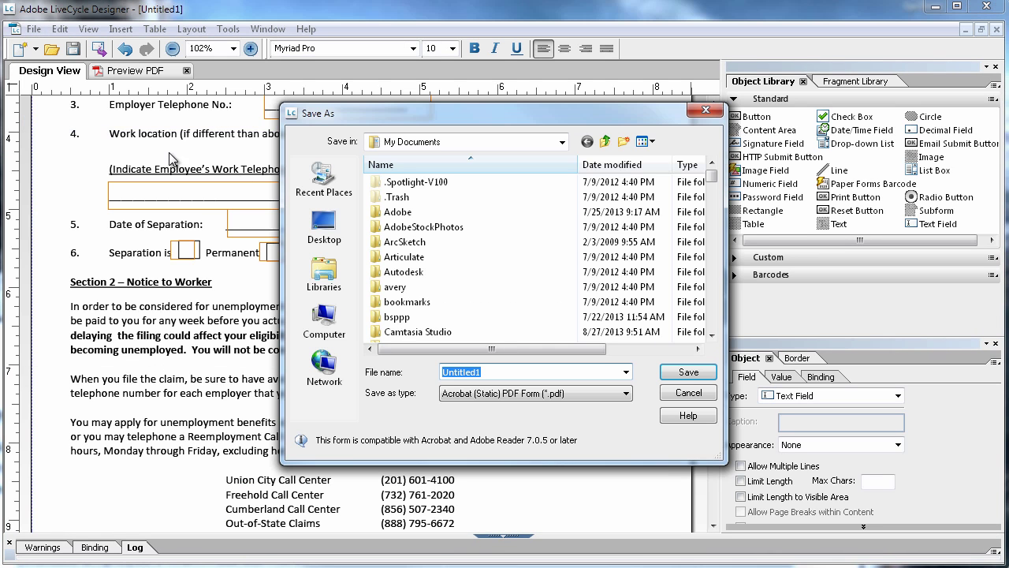
{"action": "left_click", "coordinate": [341, 247]}
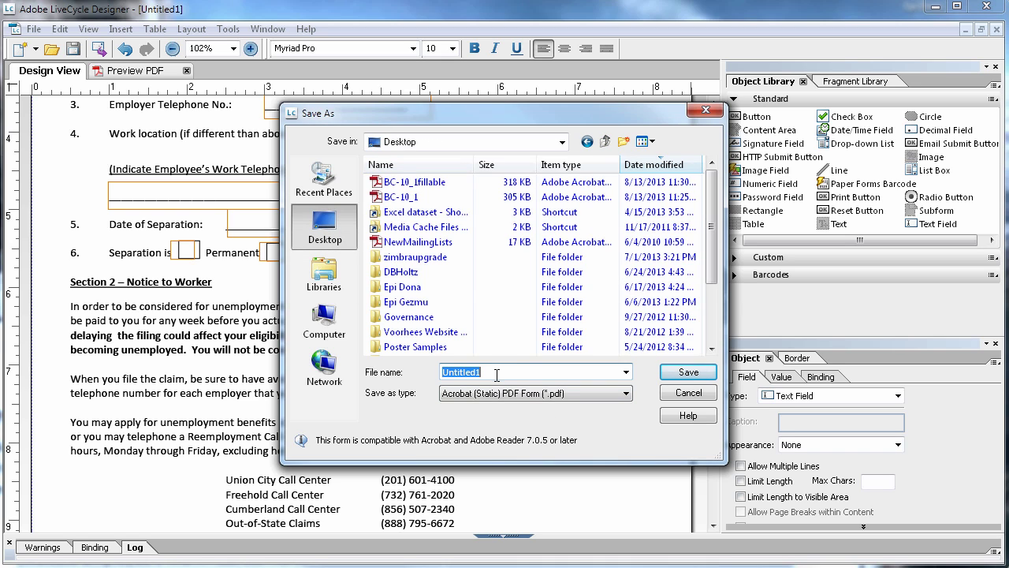
{"action": "type", "text": "Form BC-10 fillable version"}
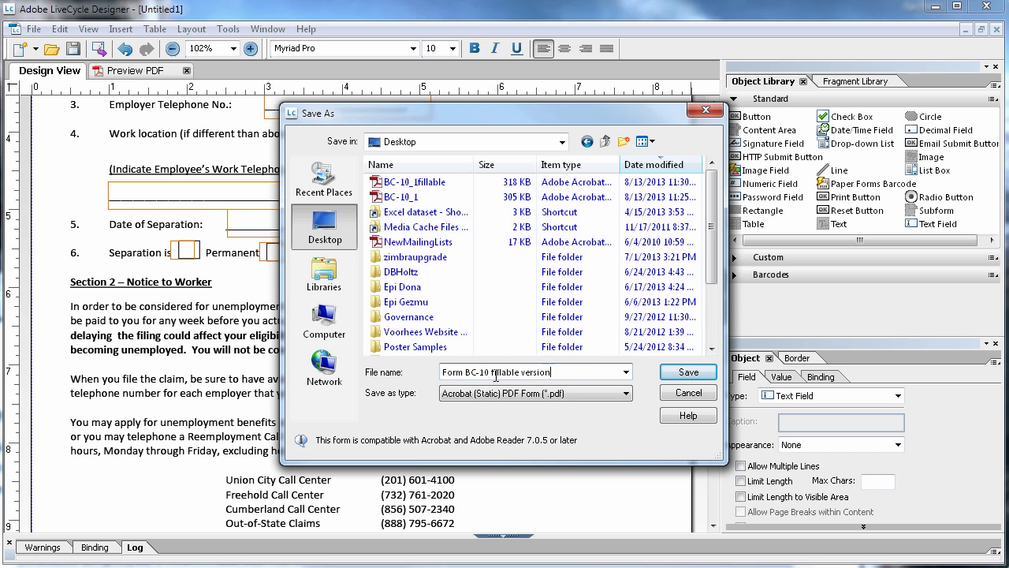
{"action": "left_click", "coordinate": [688, 371]}
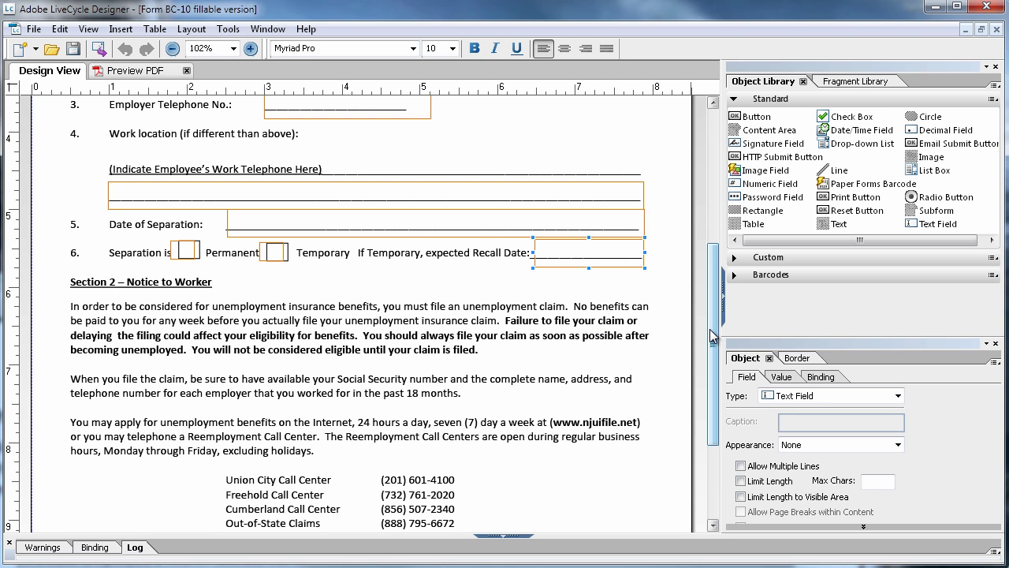
Adjust both ends of the second address text field under Employer Name and Address to align it with the field above
{"action": "scroll", "coordinate": [713, 337], "scroll_direction": "up", "scroll_amount": 6}
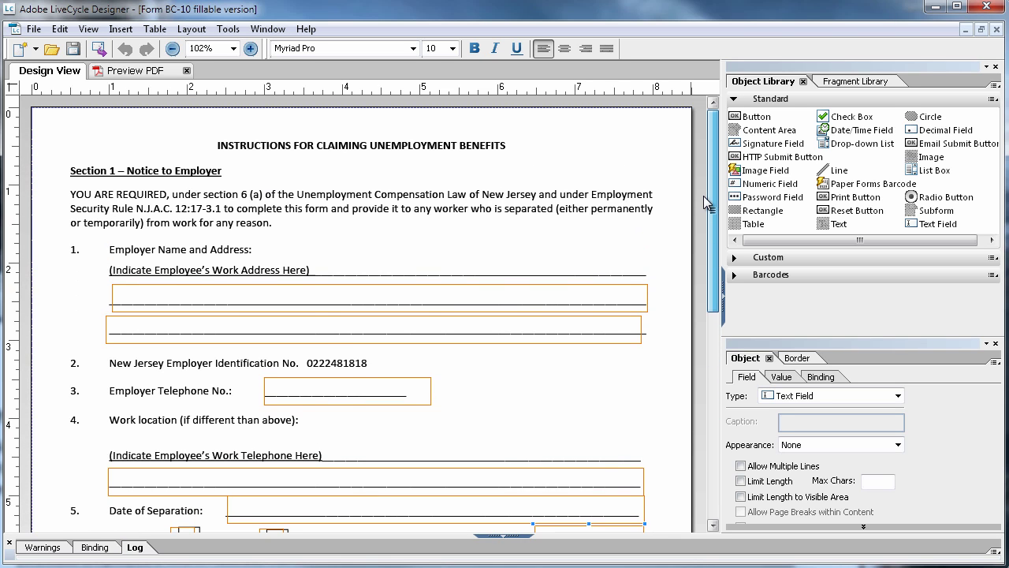
{"action": "left_click", "coordinate": [108, 331]}
{"action": "left_click_drag", "start_coordinate": [106, 330], "coordinate": [114, 331]}
{"action": "left_click_drag", "start_coordinate": [112, 332], "coordinate": [112, 331]}
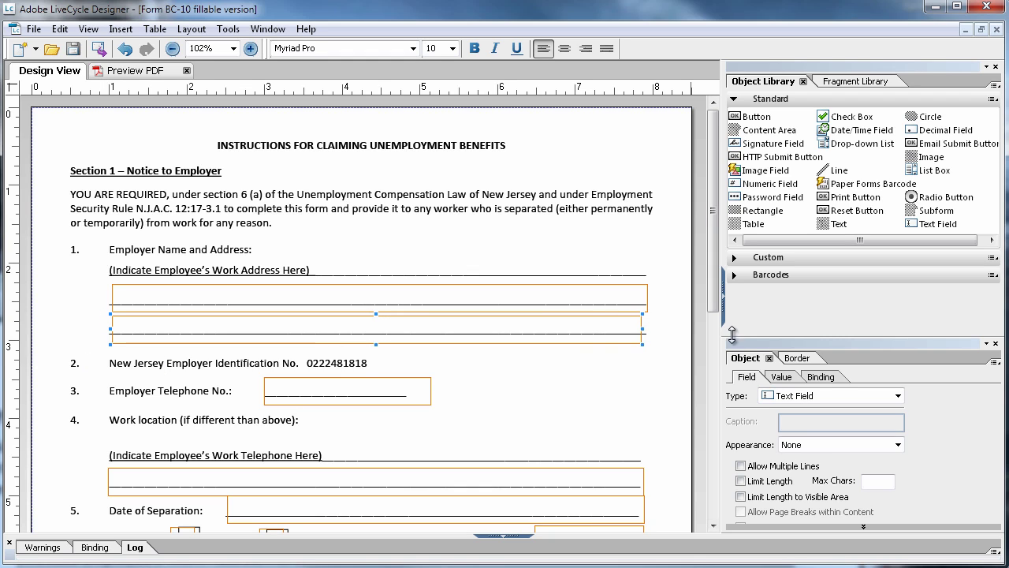
{"action": "left_click_drag", "start_coordinate": [642, 329], "coordinate": [649, 327]}
{"action": "mouse_move", "coordinate": [712, 280]}
{"action": "left_mouse_down"}
{"action": "mouse_move", "coordinate": [712, 338]}
{"action": "mouse_move", "coordinate": [718, 264]}
{"action": "left_mouse_up"}
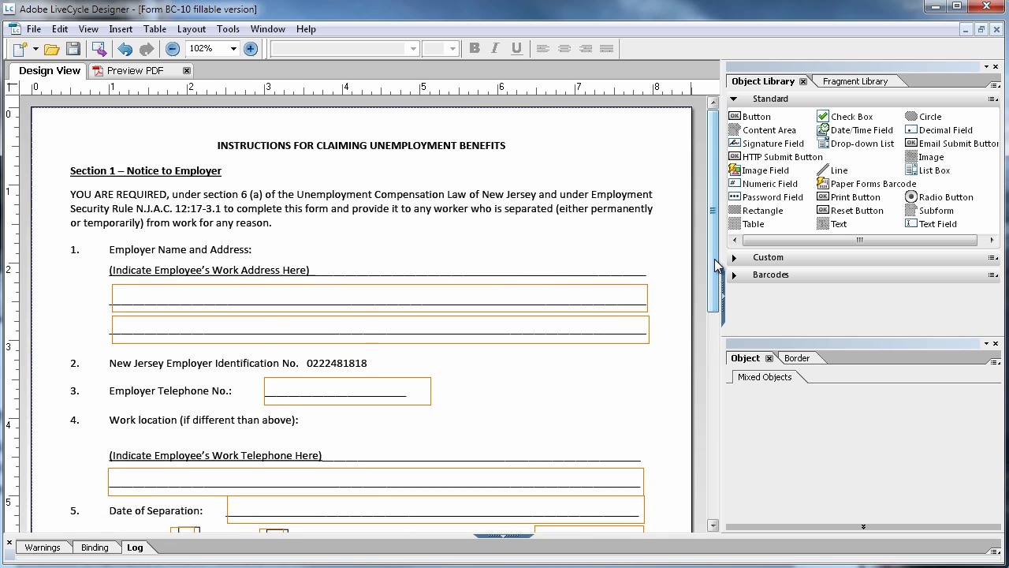